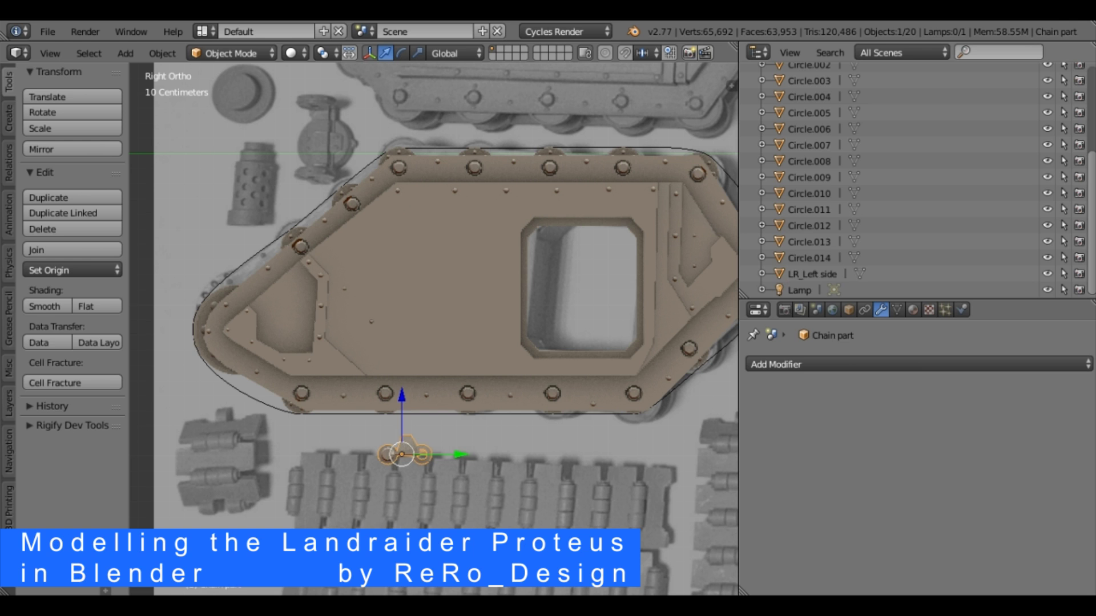
- Rename the Circle.014 wheel object to 'Big Front Wheel' in the Outliner
{"action": "double_click", "coordinate": [809, 258]}
{"action": "type", "text": "Big Front Wheel"}
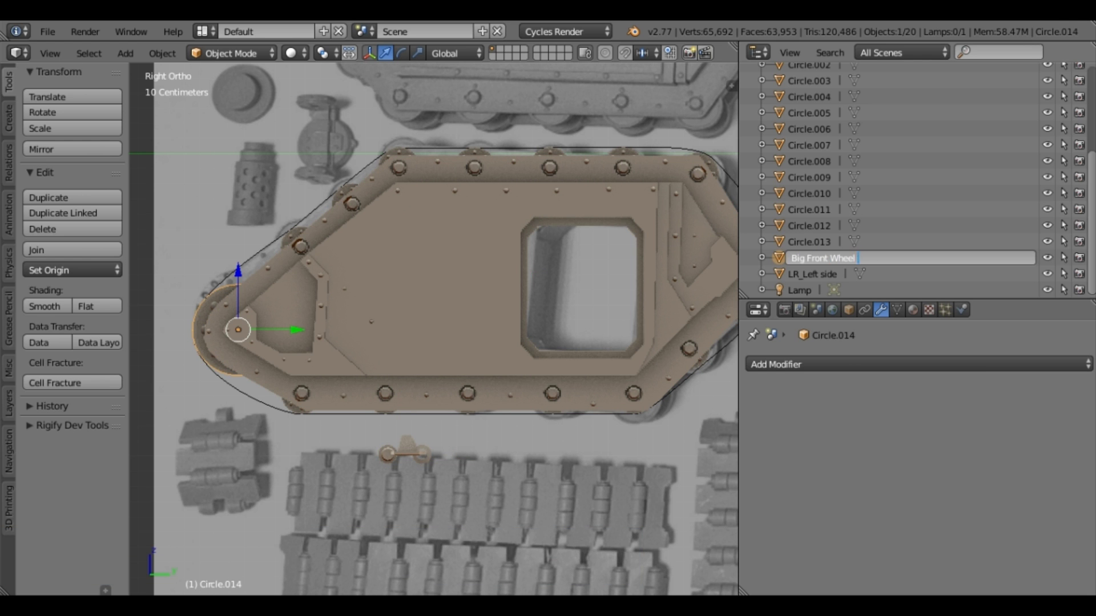
{"action": "key", "text": "Return"}
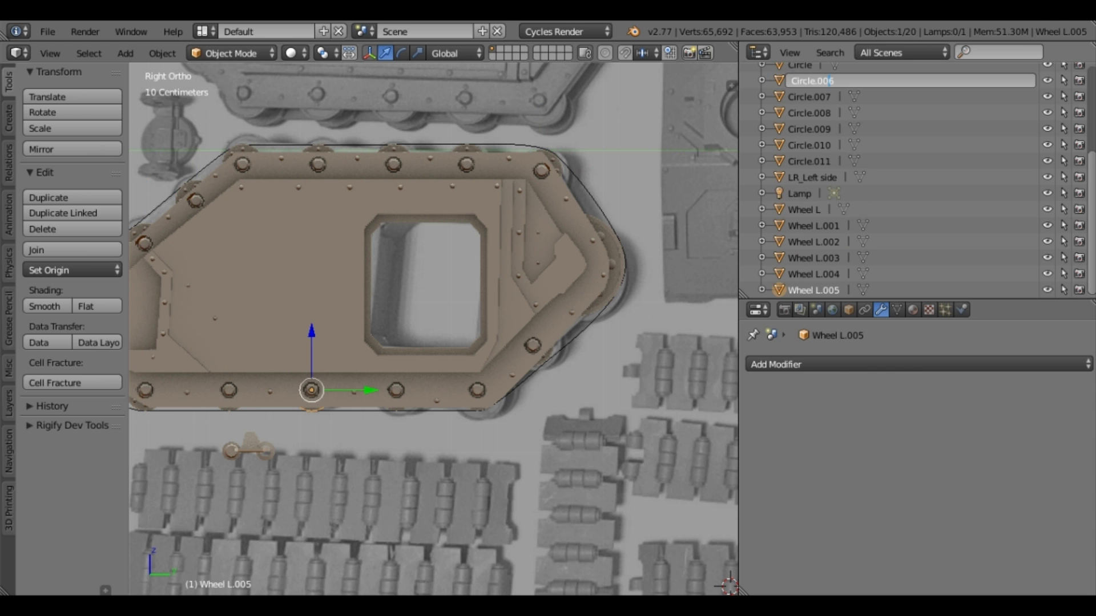
- Give Chain part an Array modifier with a count of 8 links
{"action": "scroll", "coordinate": [890, 177], "scroll_direction": "up", "scroll_amount": 5}
{"action": "left_click", "coordinate": [809, 184]}
{"action": "left_click", "coordinate": [918, 364]}
{"action": "left_click", "coordinate": [742, 81]}
{"action": "scroll", "coordinate": [913, 457], "scroll_direction": "down", "scroll_amount": 2}
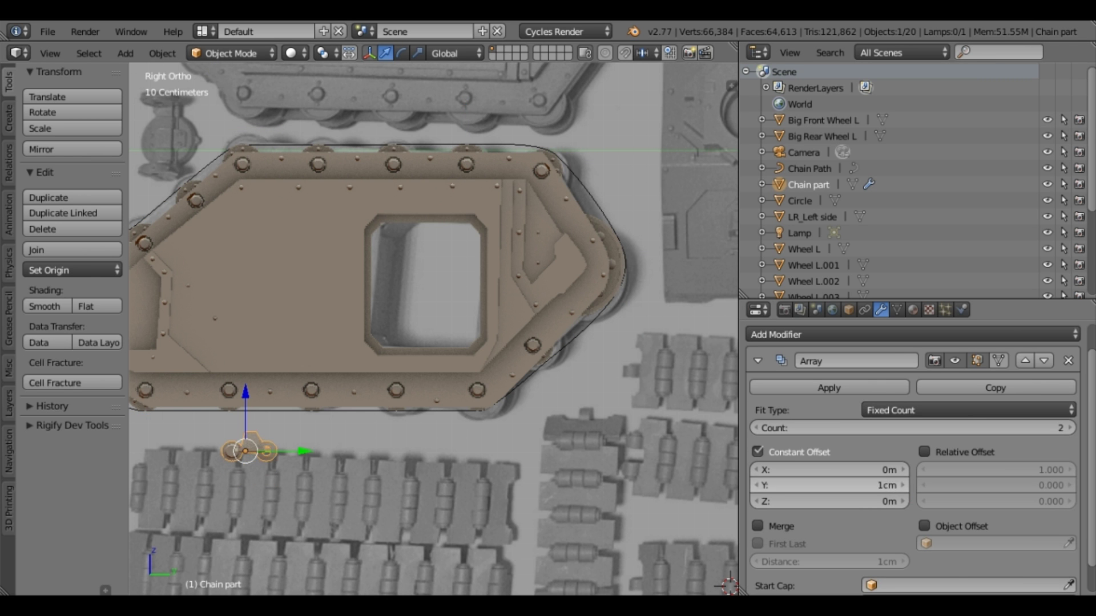
{"action": "left_click_drag", "start_coordinate": [914, 428], "coordinate": [970, 428]}
- Add a Curve modifier to the chain link using Chain Path as the curve
{"action": "scroll", "coordinate": [912, 456], "scroll_direction": "up", "scroll_amount": 2}
{"action": "left_click", "coordinate": [914, 364]}
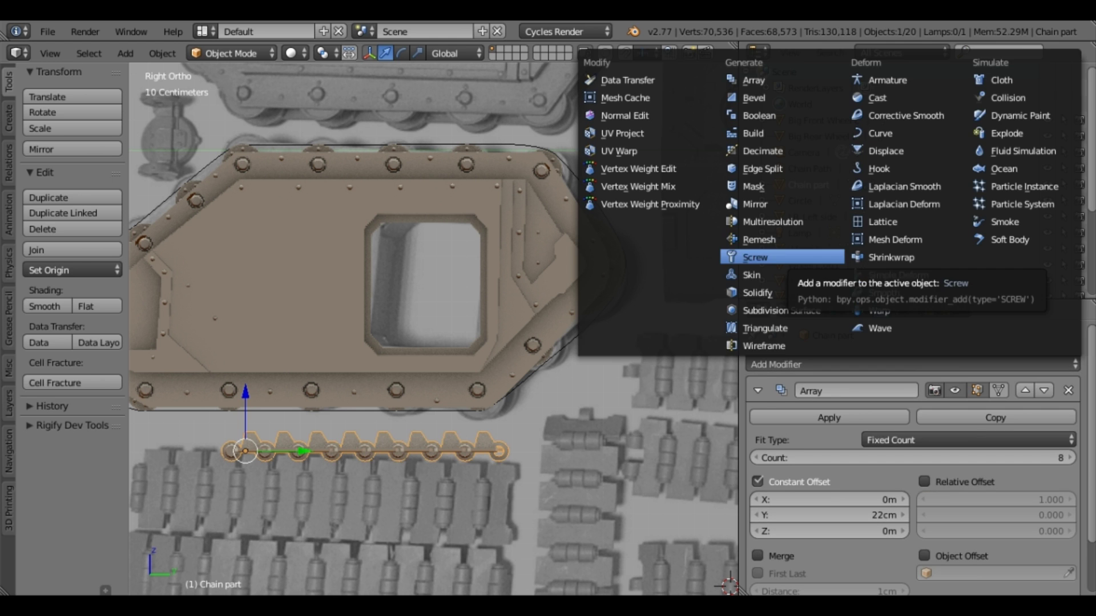
{"action": "left_click", "coordinate": [906, 132]}
{"action": "scroll", "coordinate": [913, 455], "scroll_direction": "down", "scroll_amount": 5}
{"action": "left_click", "coordinate": [828, 535]}
{"action": "left_click", "coordinate": [805, 368]}
- Rotate the chain link 90° around the Y axis
{"action": "middle_click_drag", "start_coordinate": [257, 417], "coordinate": [355, 417]}
{"action": "key", "text": "r"}
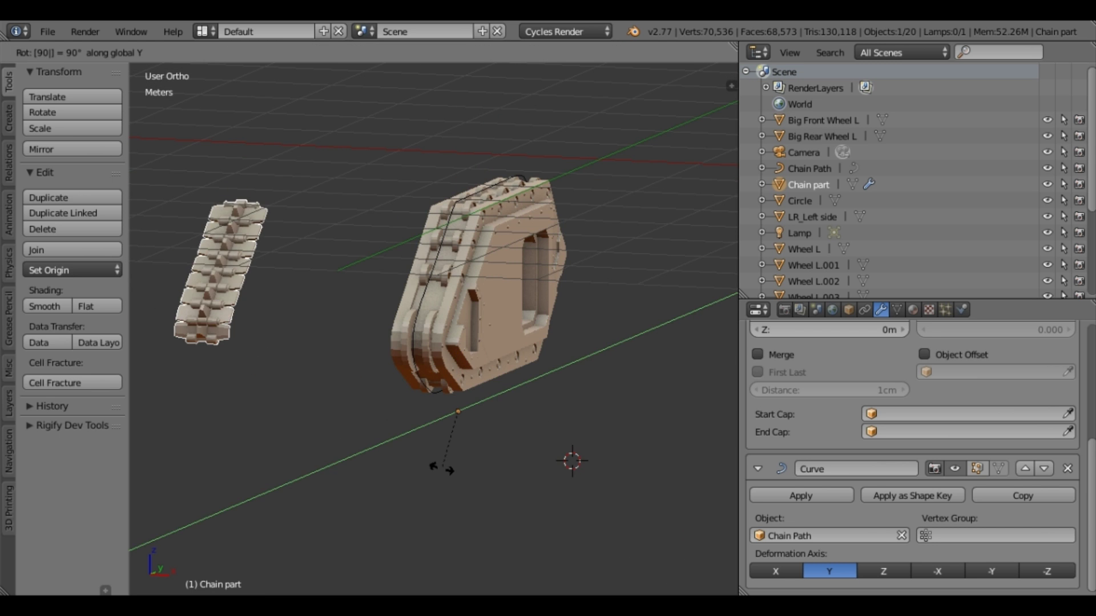
{"action": "key", "text": "Return"}
{"action": "middle_click_drag", "start_coordinate": [443, 468], "coordinate": [400, 434]}
{"action": "scroll", "coordinate": [914, 456], "scroll_direction": "up", "scroll_amount": 4}
{"action": "scroll", "coordinate": [913, 456], "scroll_direction": "up", "scroll_amount": 1}
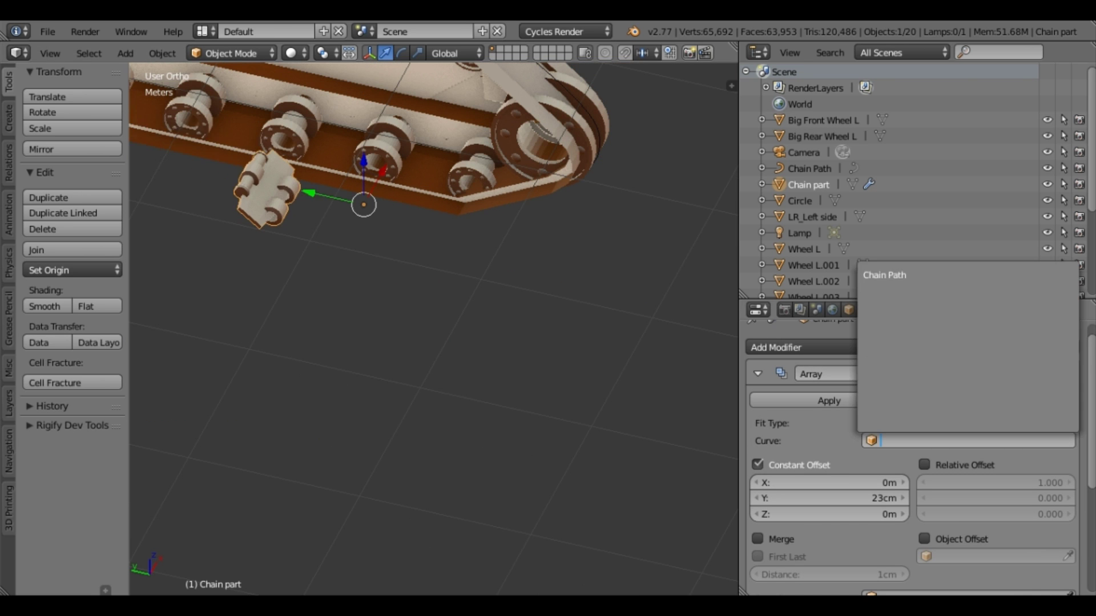
- Space the chain links at a 23cm offset to form a closed 41-link loop, then set the origin
{"action": "left_click_drag", "start_coordinate": [828, 498], "coordinate": [799, 498]}
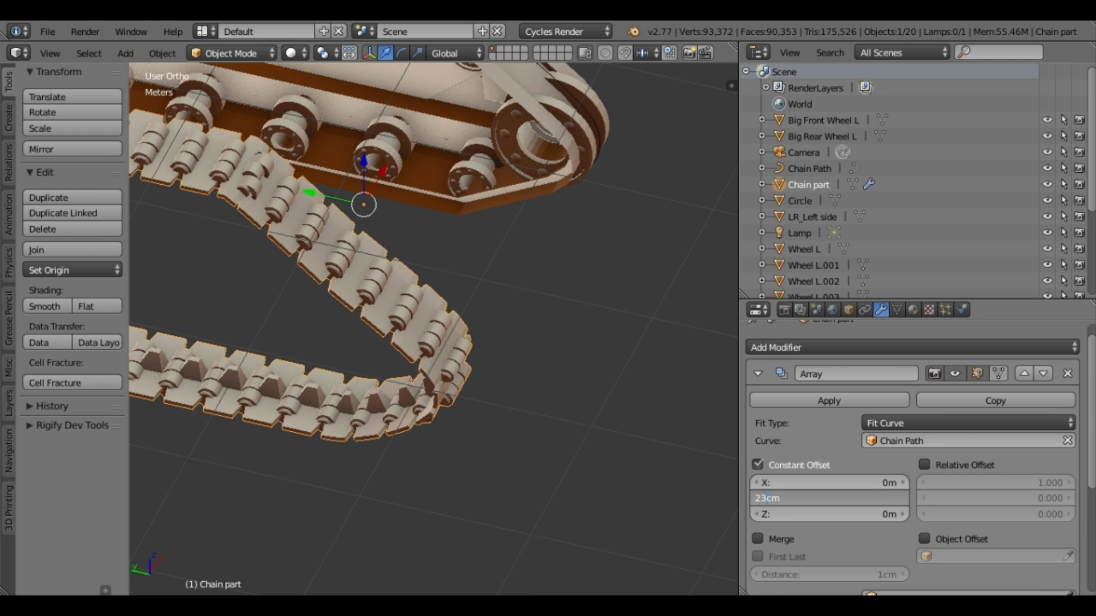
{"action": "scroll", "coordinate": [913, 456], "scroll_direction": "down", "scroll_amount": 5}
{"action": "middle_click_drag", "start_coordinate": [434, 343], "coordinate": [457, 319]}
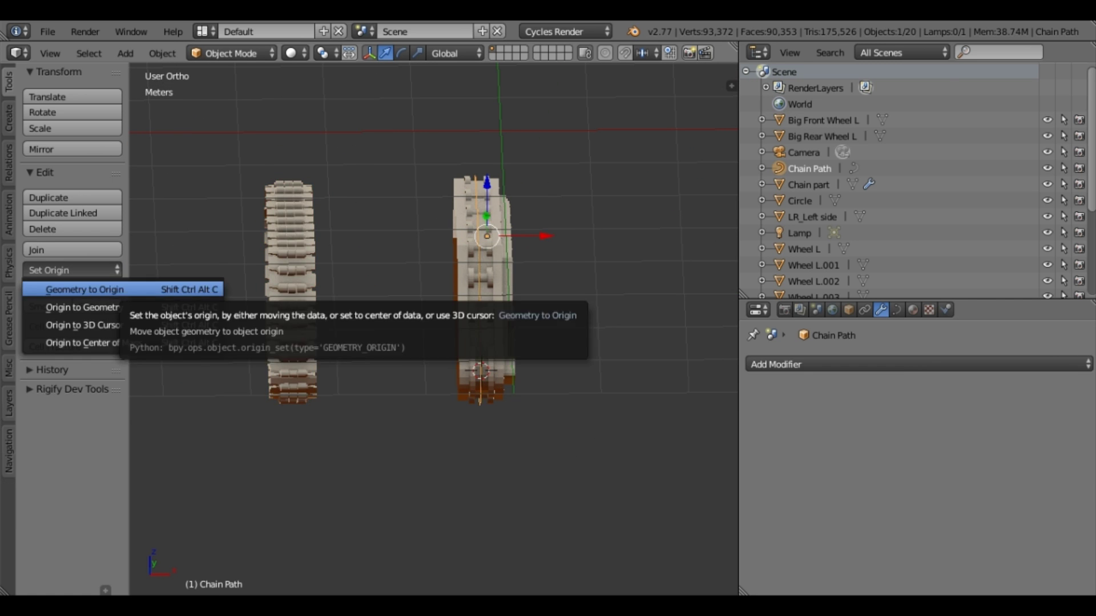
{"action": "left_click", "coordinate": [73, 270]}
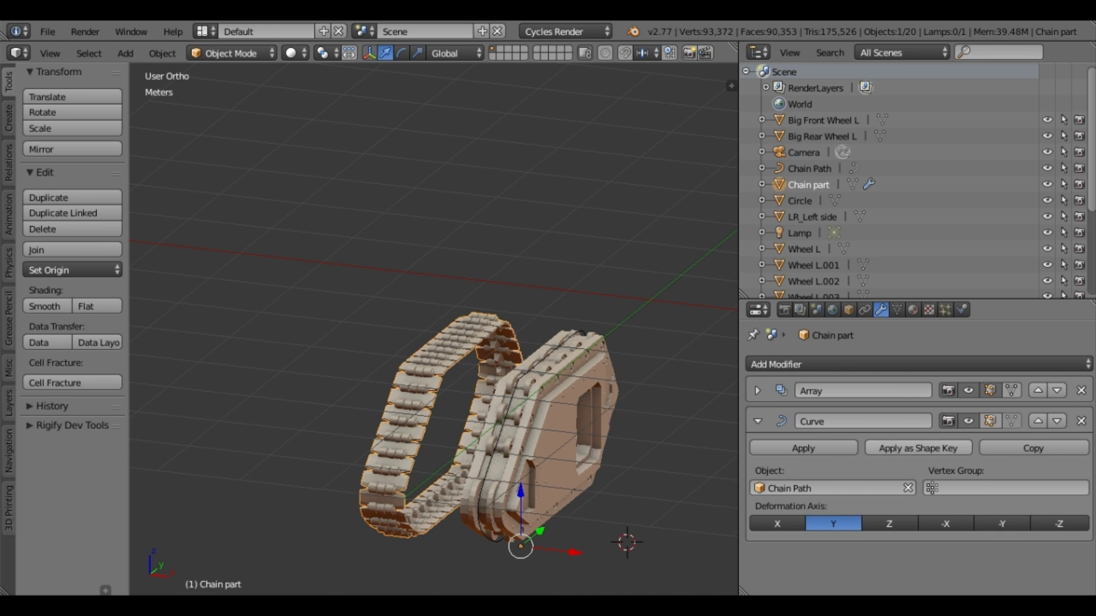
- Rotate Chain part around Y and move it to wrap around the side hull's wheels
{"action": "key", "text": "r"}
{"action": "key", "text": "y"}
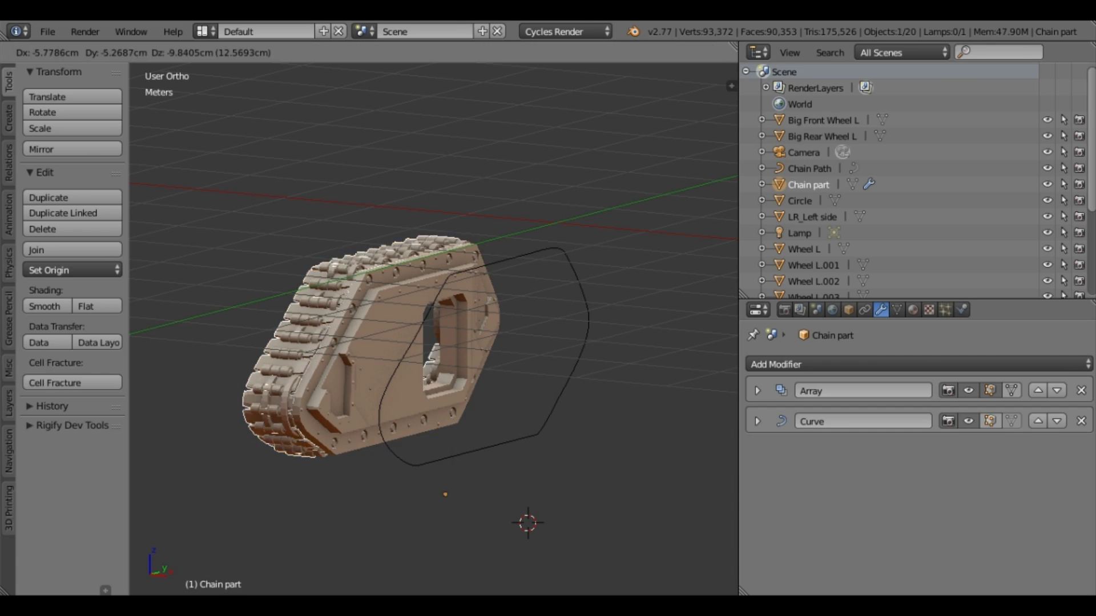
{"action": "key", "text": "Return"}
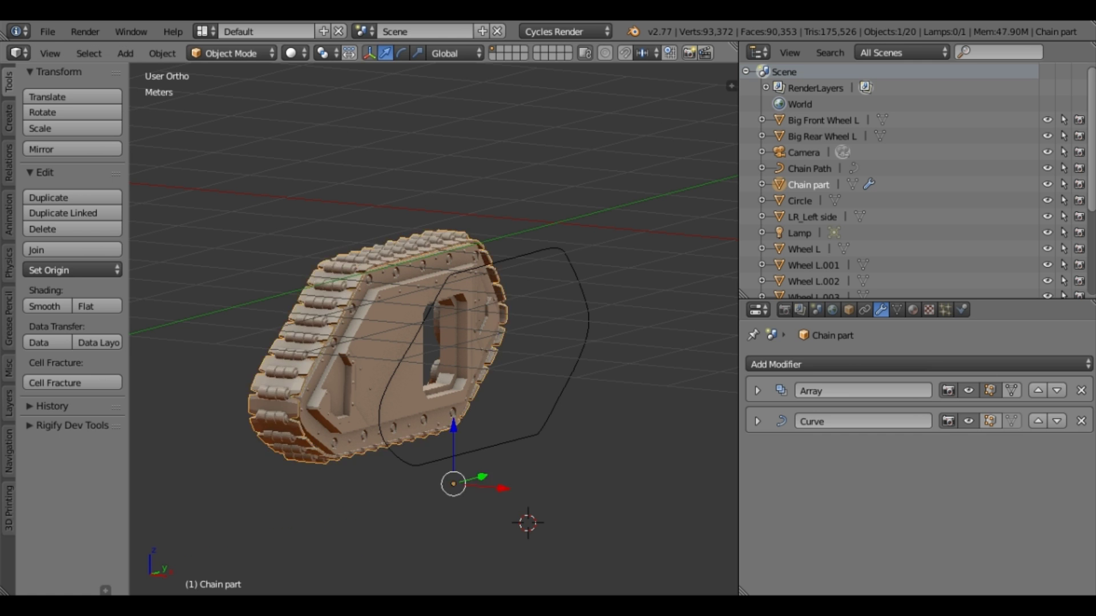
{"action": "middle_click_drag", "start_coordinate": [435, 342], "coordinate": [400, 343]}
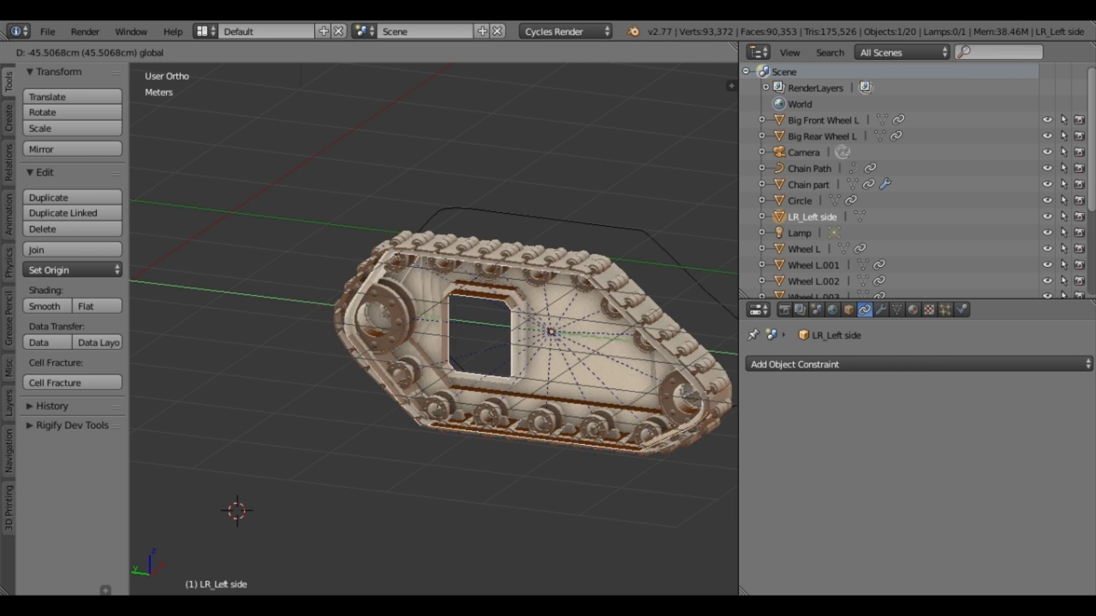
- In right side view, shrink the new plane and move it vertically
{"action": "key", "text": "KP_3"}
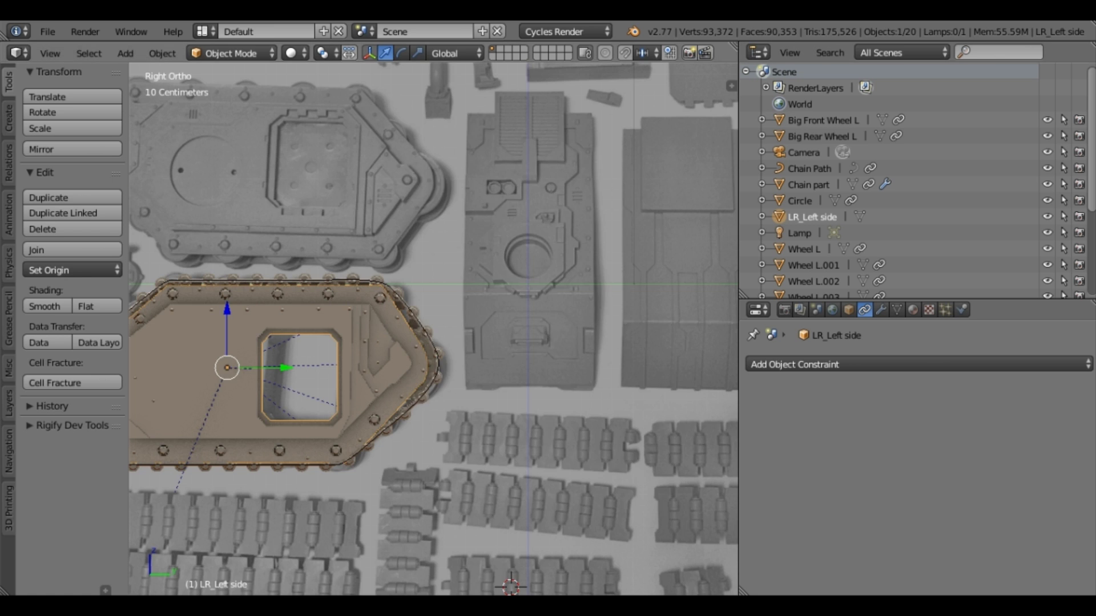
{"action": "key", "text": "s"}
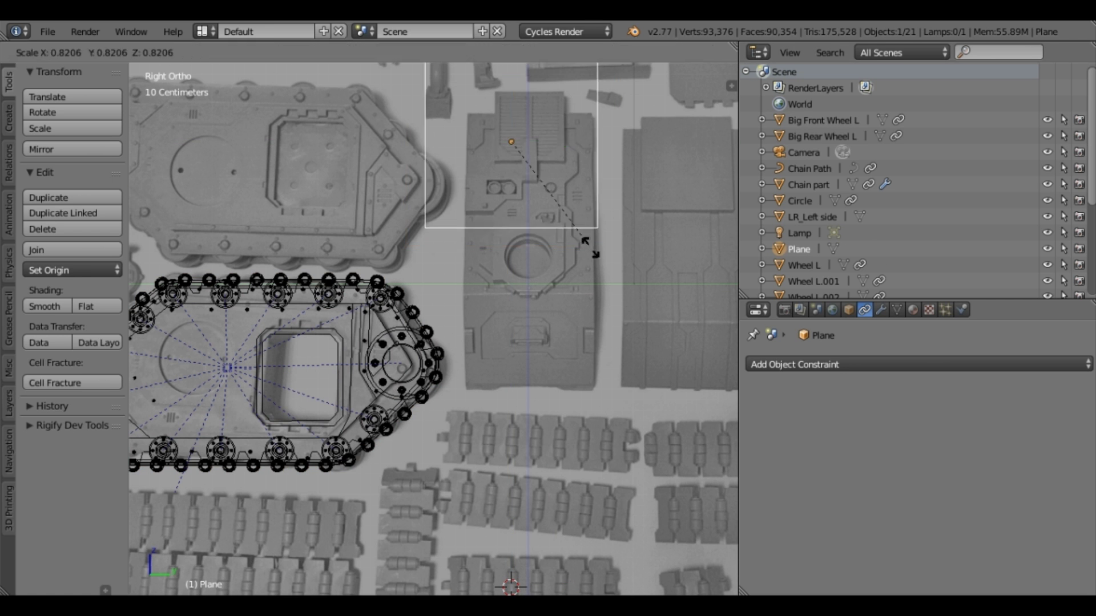
{"action": "key", "text": "g"}
{"action": "key", "text": "z"}
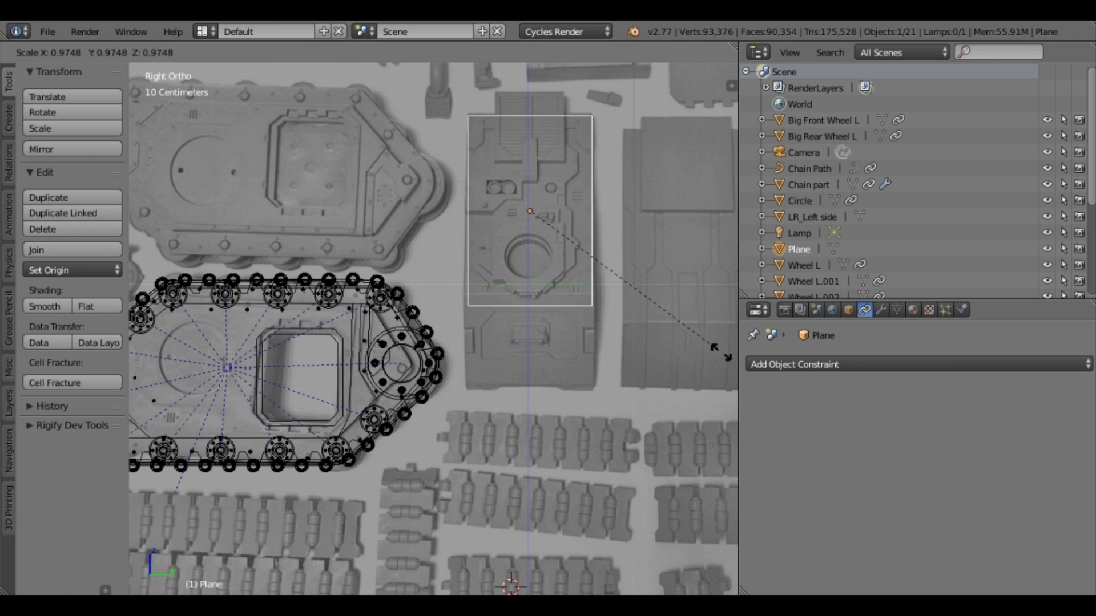
- In Edit Mode, extrude the plane's edge downward and turn the mesh 90°
{"action": "key", "text": "Tab"}
{"action": "key", "text": "e"}
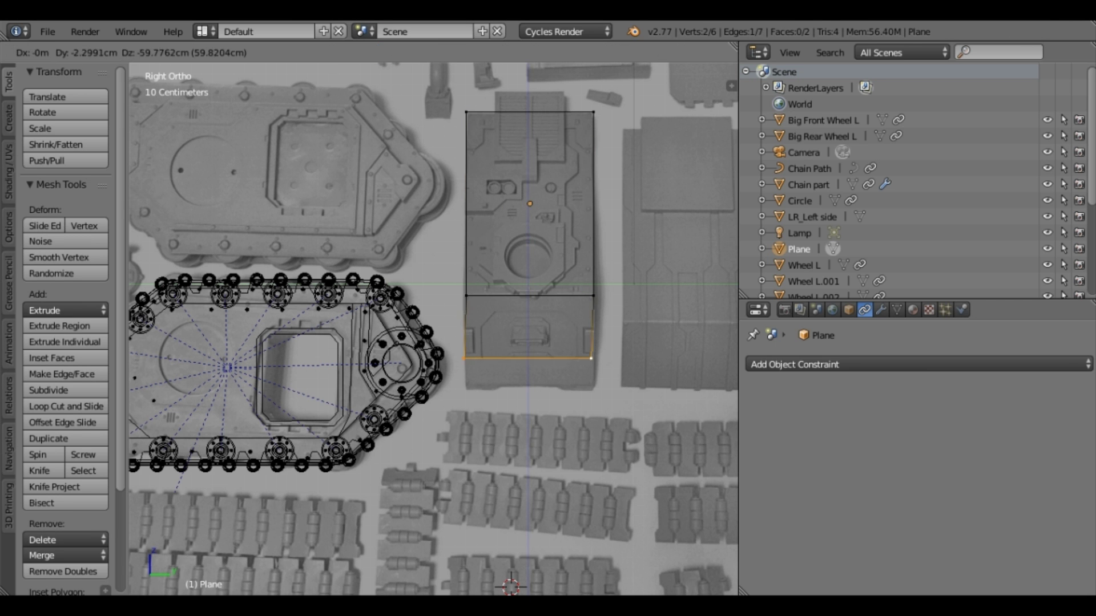
{"action": "scroll", "coordinate": [205, 203], "scroll_direction": "down", "scroll_amount": 2}
{"action": "key", "text": "a"}
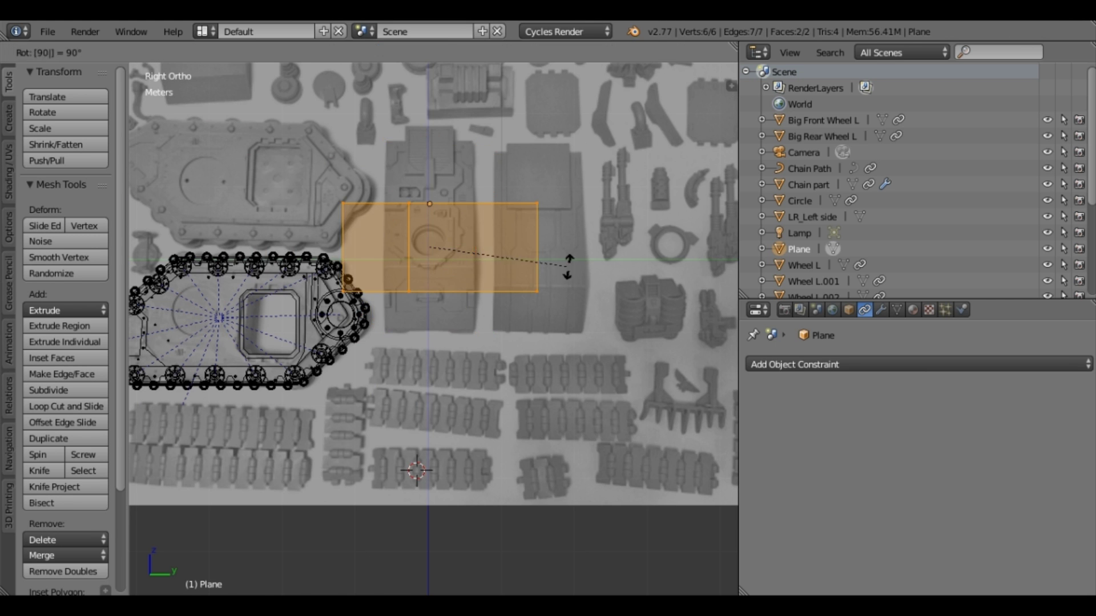
{"action": "left_click", "coordinate": [505, 208]}
- Move the rotated plane along Z onto the top edge of the side hull
{"action": "key", "text": "g"}
{"action": "key", "text": "z"}
{"action": "scroll", "coordinate": [434, 285], "scroll_direction": "up", "scroll_amount": 3}
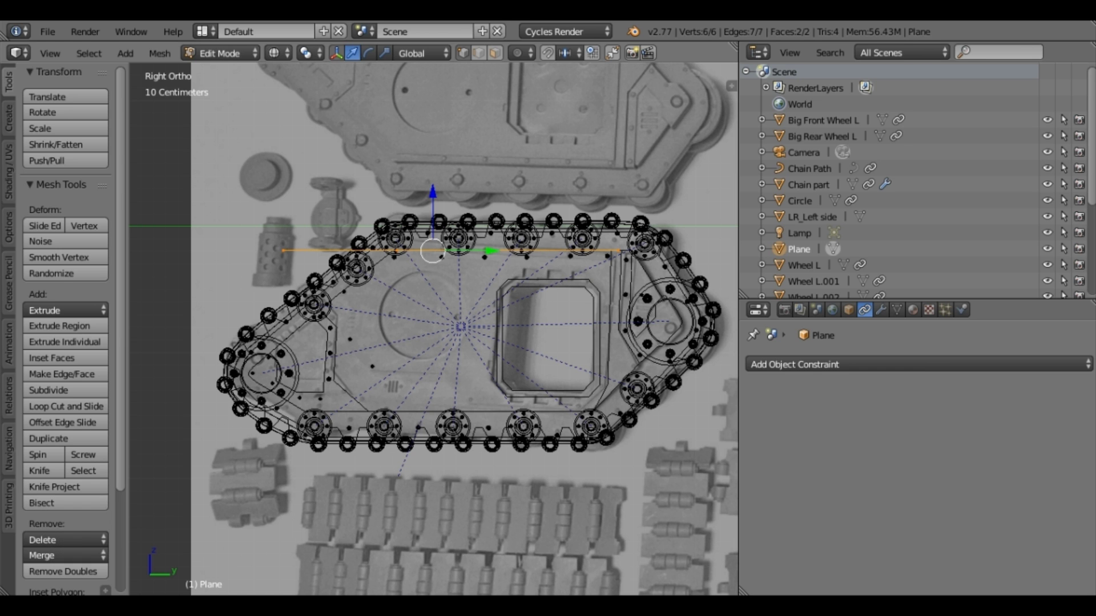
{"action": "scroll", "coordinate": [433, 329], "scroll_direction": "up", "scroll_amount": 3}
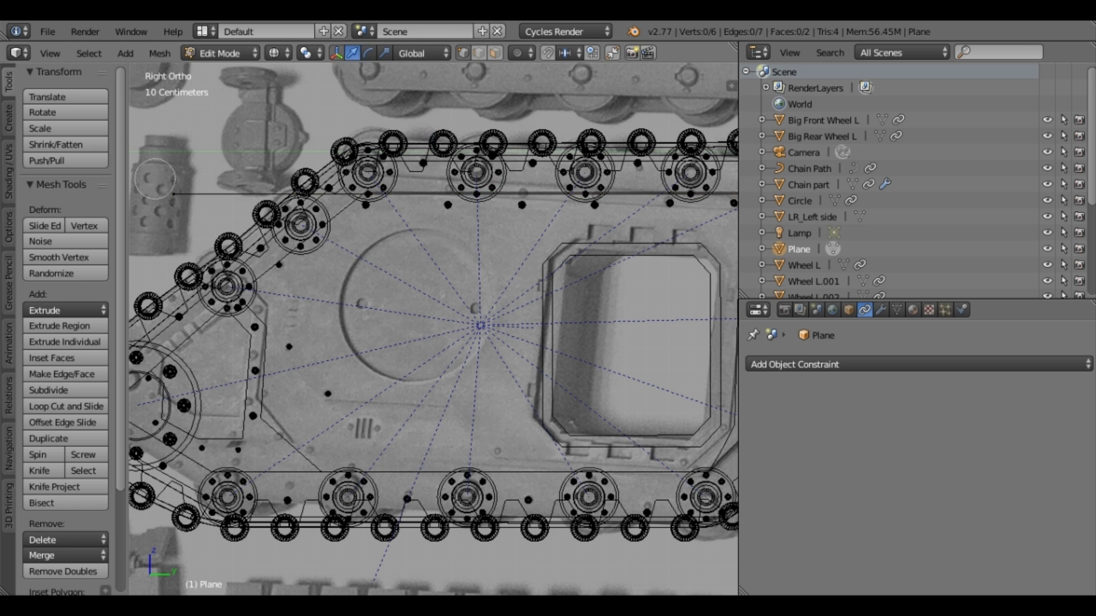
{"action": "key", "text": "a"}
{"action": "mouse_move", "coordinate": [480, 325]}
{"action": "middle_mouse_down", "text": "shift"}
{"action": "mouse_move", "coordinate": [370, 327]}
{"action": "mouse_move", "coordinate": [514, 284]}
{"action": "middle_mouse_up", "text": "shift"}
{"action": "key", "text": "Return"}
- Check the plane from above, then place the 3D cursor on the top-deck reference
{"action": "scroll", "coordinate": [433, 328], "scroll_direction": "down", "scroll_amount": 3}
{"action": "key", "text": "a"}
{"action": "key", "text": "KP_7"}
{"action": "mouse_move", "coordinate": [434, 330]}
{"action": "middle_mouse_down"}
{"action": "mouse_move", "coordinate": [485, 354]}
{"action": "mouse_move", "coordinate": [485, 309]}
{"action": "middle_mouse_up"}
{"action": "key", "text": "KP_3"}
{"action": "key", "text": "a"}
{"action": "scroll", "coordinate": [434, 329], "scroll_direction": "up", "scroll_amount": 3}
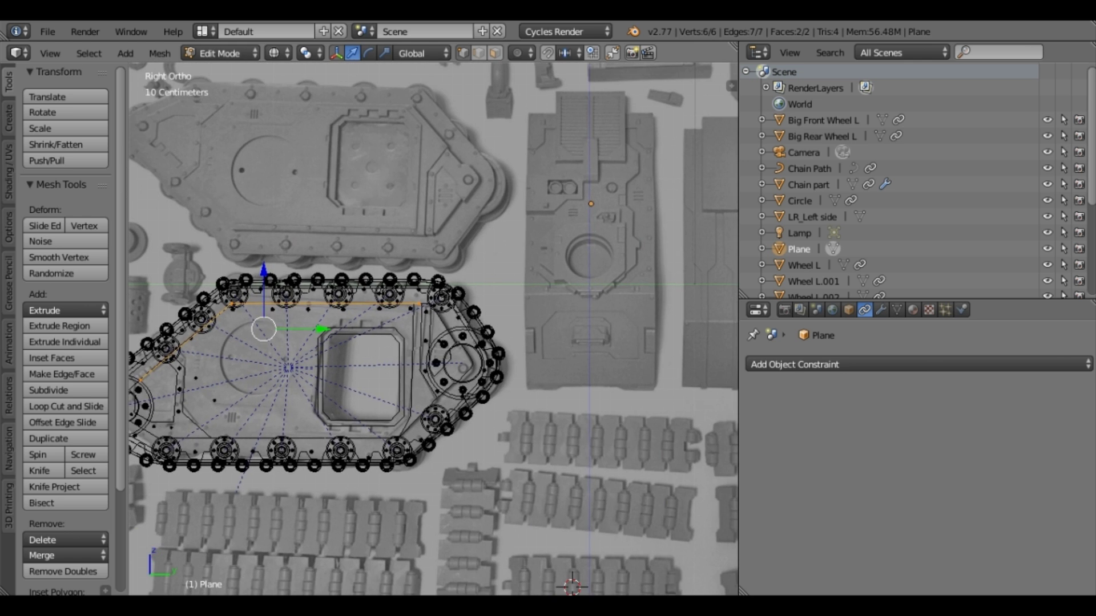
{"action": "scroll", "coordinate": [435, 328], "scroll_direction": "up", "scroll_amount": 2}
{"action": "scroll", "coordinate": [608, 565], "scroll_direction": "up", "scroll_amount": 3}
{"action": "left_click", "coordinate": [497, 276]}
{"action": "key", "text": "shift+a"}
- Add a new scaled plane, extrude its edges to trace the hatch outline, and fill it
{"action": "left_click", "coordinate": [452, 200]}
{"action": "key", "text": "s"}
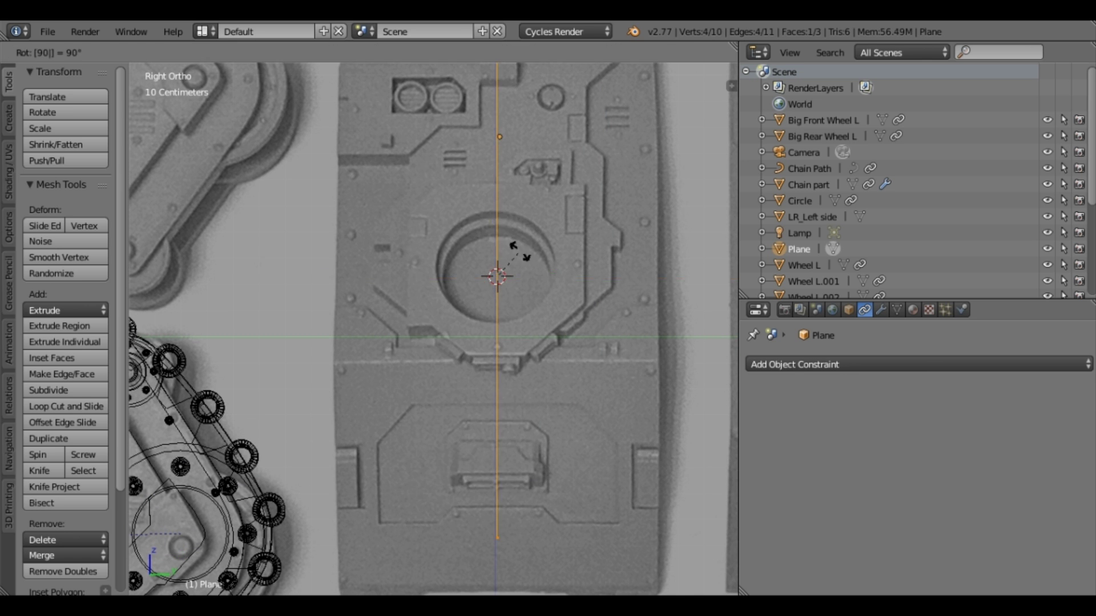
{"action": "right_click", "coordinate": [406, 355]}
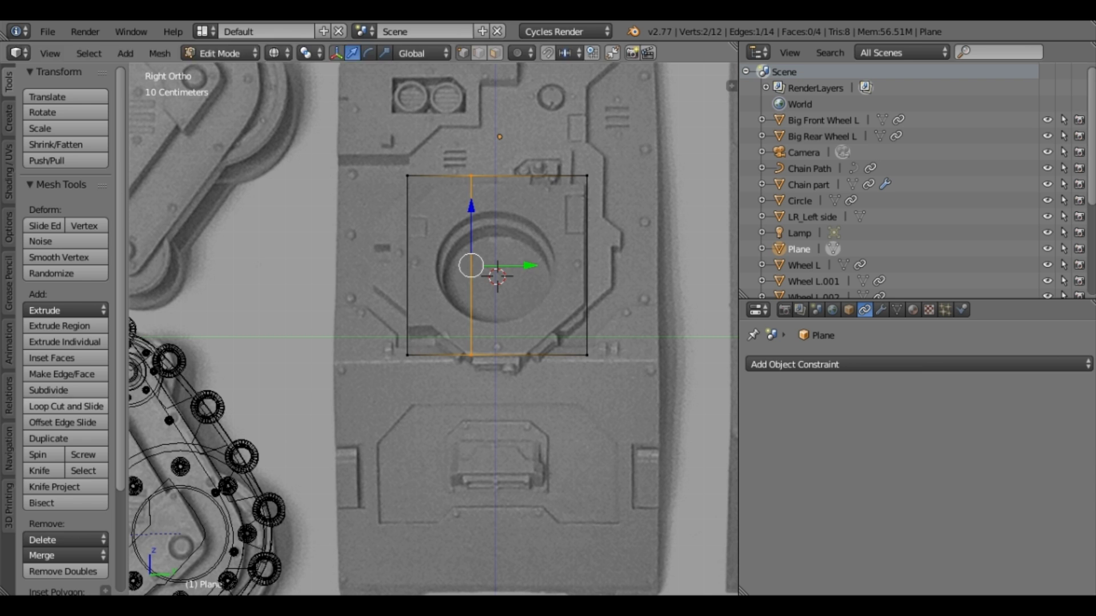
{"action": "key", "text": "e"}
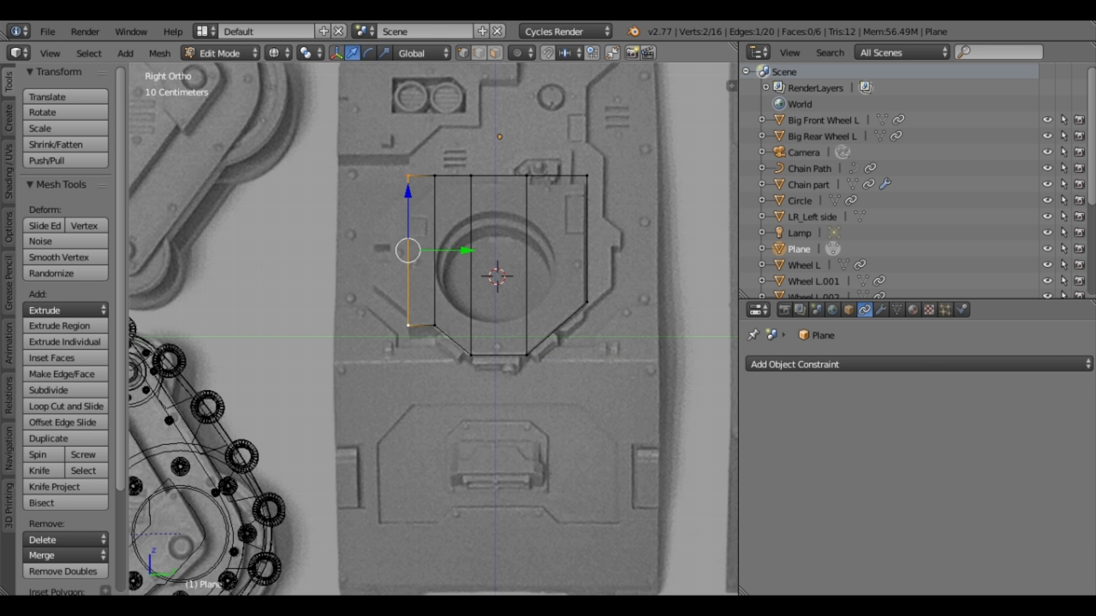
{"action": "right_click", "coordinate": [587, 176], "text": "shift"}
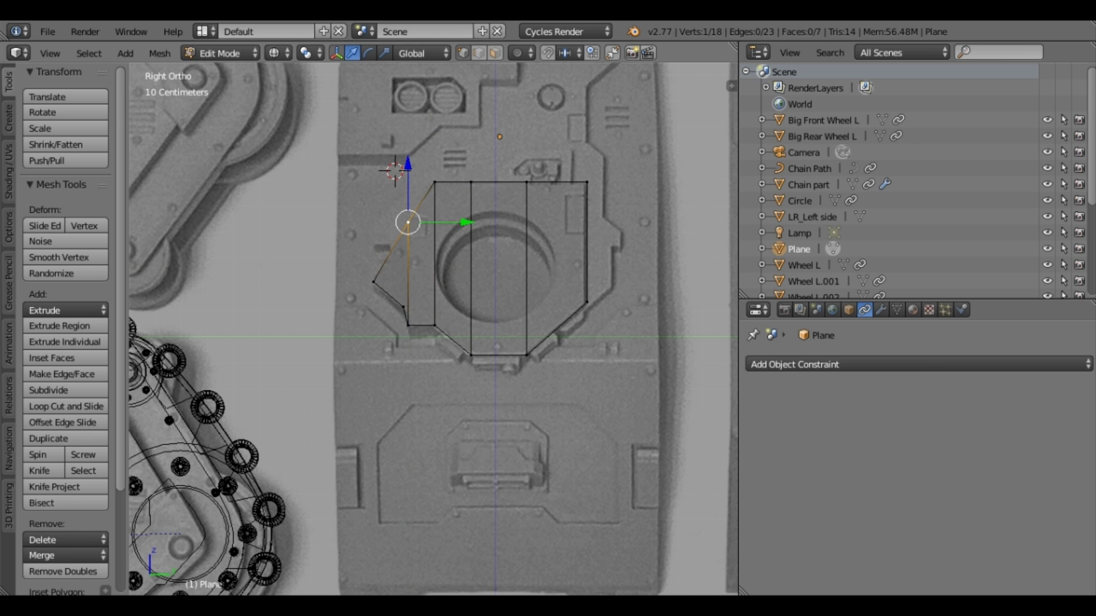
{"action": "key", "text": "a"}
{"action": "key", "text": "e"}
- Add a centred loop cut through the middle strip and extrude the top edge upward
{"action": "key", "text": "KP_3"}
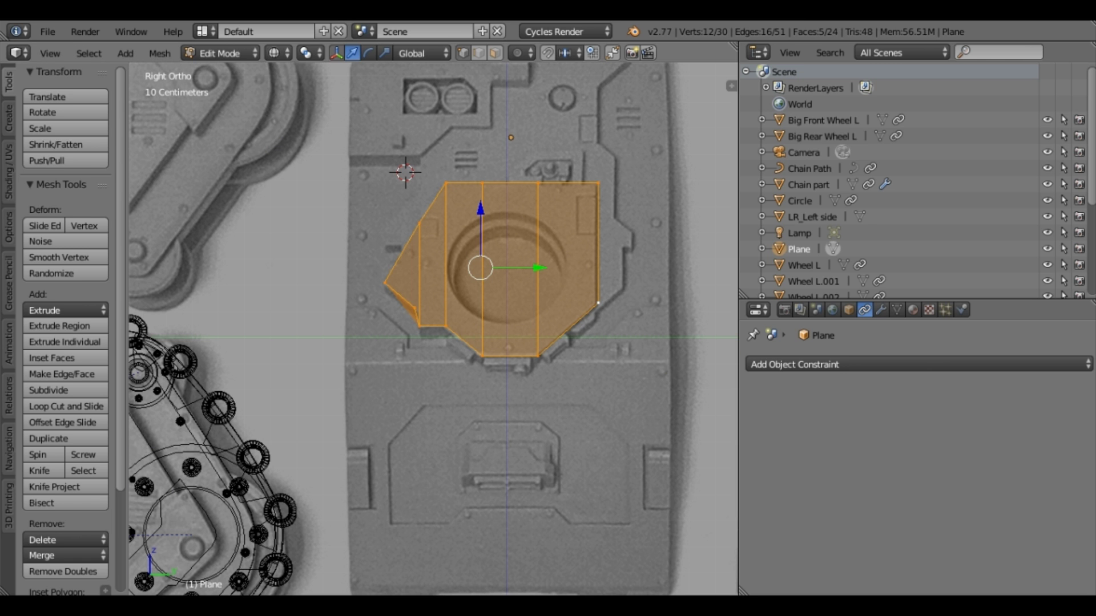
{"action": "left_click", "coordinate": [510, 297]}
{"action": "right_click", "coordinate": [510, 297]}
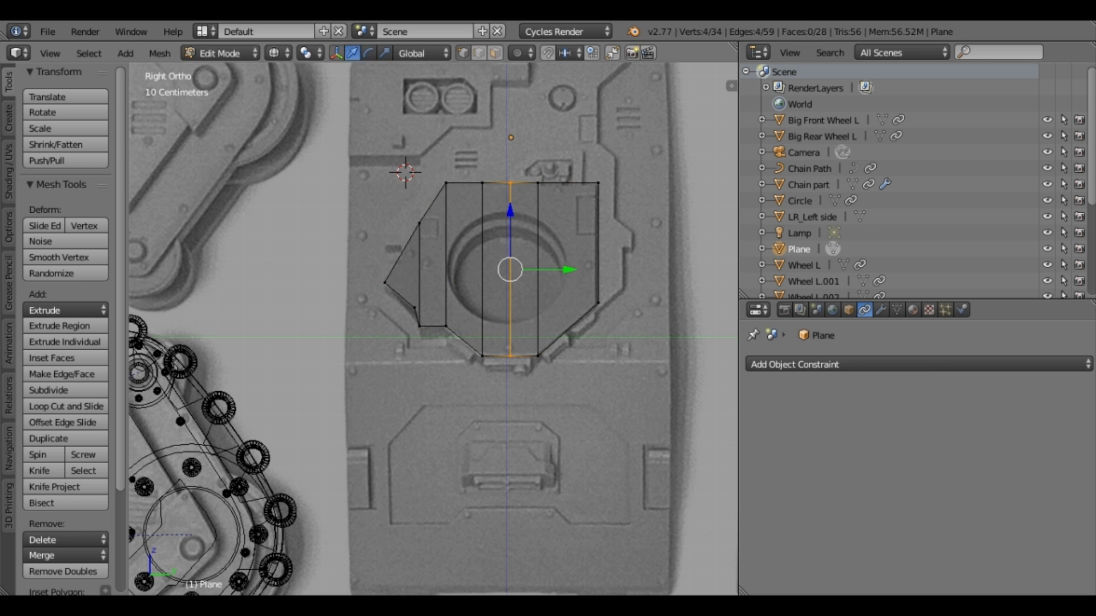
{"action": "middle_click_drag", "start_coordinate": [434, 343], "coordinate": [490, 319]}
{"action": "key", "text": "KP_3"}
{"action": "key", "text": "e"}
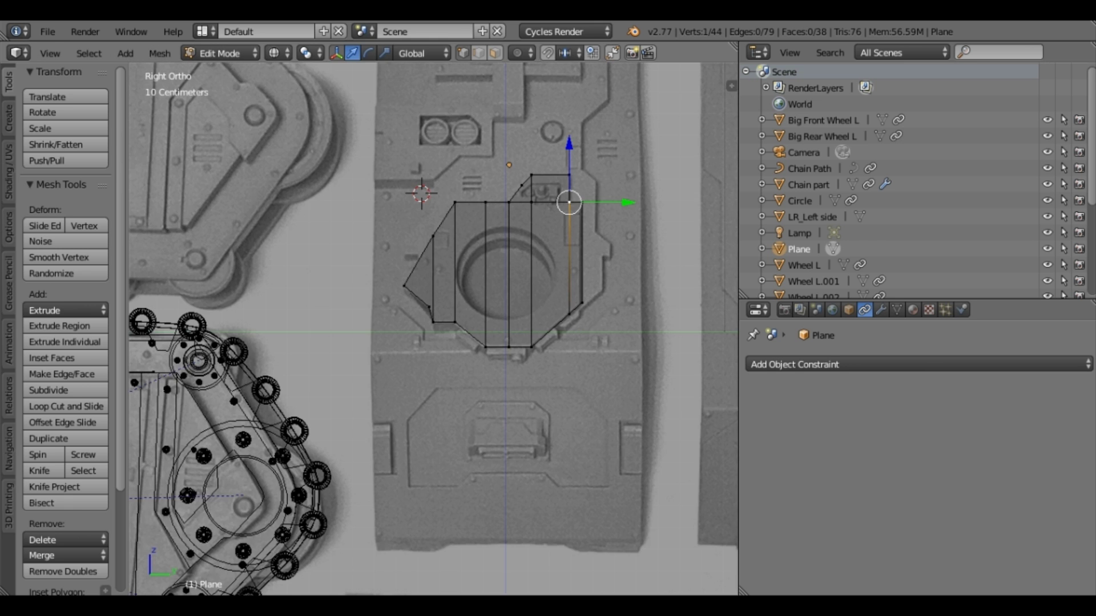
- Select more of the plate's faces and grow the selection across the linked plate
{"action": "middle_click_drag", "start_coordinate": [434, 319], "coordinate": [490, 297]}
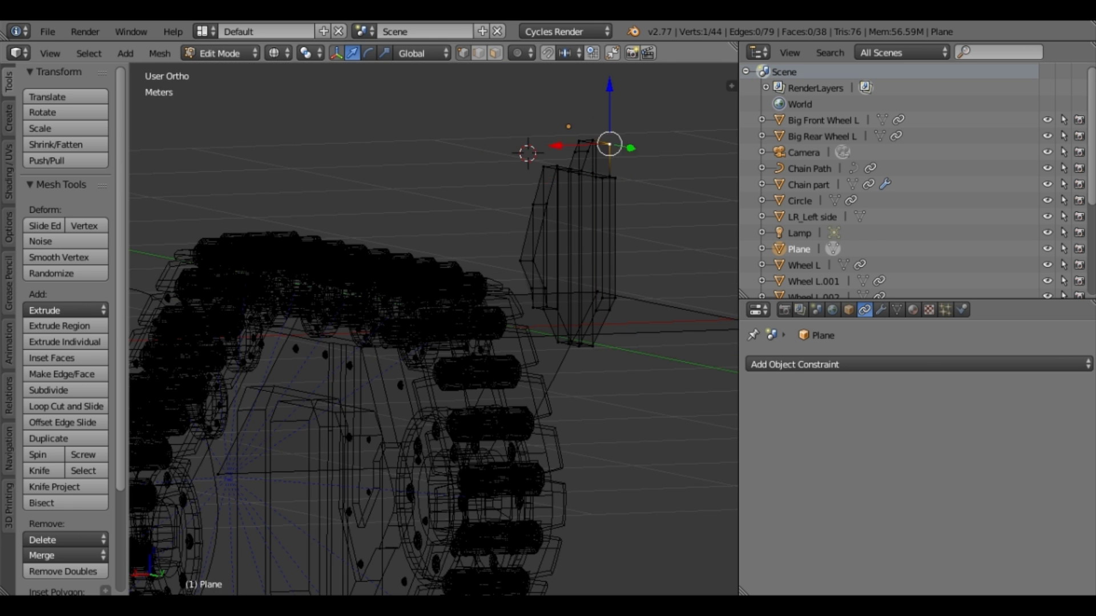
{"action": "middle_click_drag", "start_coordinate": [435, 319], "coordinate": [456, 273]}
{"action": "scroll", "coordinate": [434, 329], "scroll_direction": "up", "scroll_amount": 3}
{"action": "left_click", "coordinate": [571, 194], "text": "shift"}
{"action": "scroll", "coordinate": [434, 328], "scroll_direction": "up", "scroll_amount": 2}
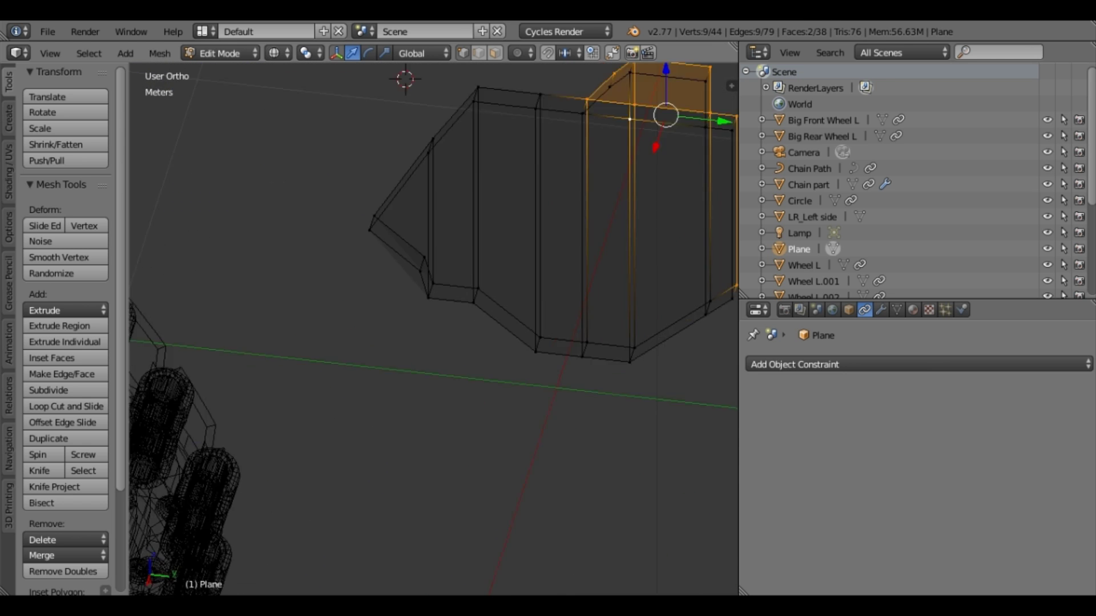
{"action": "middle_click_drag", "start_coordinate": [434, 319], "coordinate": [490, 297]}
{"action": "key", "text": "KP_3"}
{"action": "mouse_move", "coordinate": [435, 319]}
{"action": "middle_mouse_down"}
{"action": "mouse_move", "coordinate": [468, 297]}
{"action": "mouse_move", "coordinate": [445, 343]}
{"action": "mouse_move", "coordinate": [456, 309]}
{"action": "mouse_move", "coordinate": [485, 320]}
{"action": "mouse_move", "coordinate": [468, 297]}
{"action": "mouse_move", "coordinate": [446, 320]}
{"action": "mouse_move", "coordinate": [468, 308]}
{"action": "middle_mouse_up"}
{"action": "key", "text": "KP_3"}
{"action": "key", "text": "ctrl+l"}
- Extend the face selection in solid shading and remove the unwanted faces
{"action": "key", "text": "KP_3"}
{"action": "key", "text": "z"}
{"action": "key", "text": "ctrl+KP_Add"}
{"action": "key", "text": "ctrl+z"}
{"action": "key", "text": "KP_3"}
- In wireframe display, extrude the selected face of the plate
{"action": "key", "text": "z"}
{"action": "key", "text": "a"}
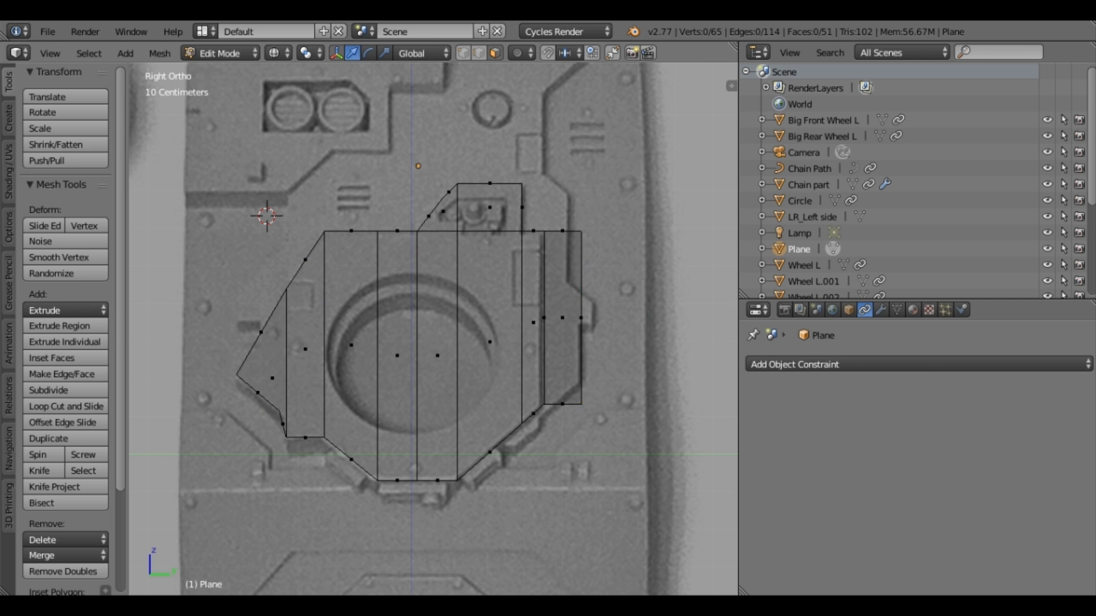
{"action": "middle_click_drag", "start_coordinate": [434, 319], "coordinate": [468, 298]}
{"action": "key", "text": "e"}
{"action": "key", "text": "Return"}
- Merge the plate's stray corner vertices into one, checking the result in solid shading
{"action": "key", "text": "KP_3"}
{"action": "scroll", "coordinate": [434, 320], "scroll_direction": "up", "scroll_amount": 3}
{"action": "scroll", "coordinate": [434, 320], "scroll_direction": "up", "scroll_amount": 2}
{"action": "right_click", "coordinate": [539, 266]}
{"action": "left_click", "coordinate": [434, 294]}
{"action": "middle_click_drag", "start_coordinate": [513, 342], "coordinate": [456, 342]}
{"action": "left_click", "coordinate": [274, 53]}
{"action": "left_click", "coordinate": [300, 108]}
{"action": "key", "text": "ctrl+z"}
- Clear the selection and cut new edge loops across the plate with Ctrl+R
{"action": "left_click", "coordinate": [274, 53]}
{"action": "left_click", "coordinate": [300, 92]}
{"action": "key", "text": "KP_3"}
{"action": "scroll", "coordinate": [434, 319], "scroll_direction": "up", "scroll_amount": 3}
{"action": "key", "text": "ctrl+r"}
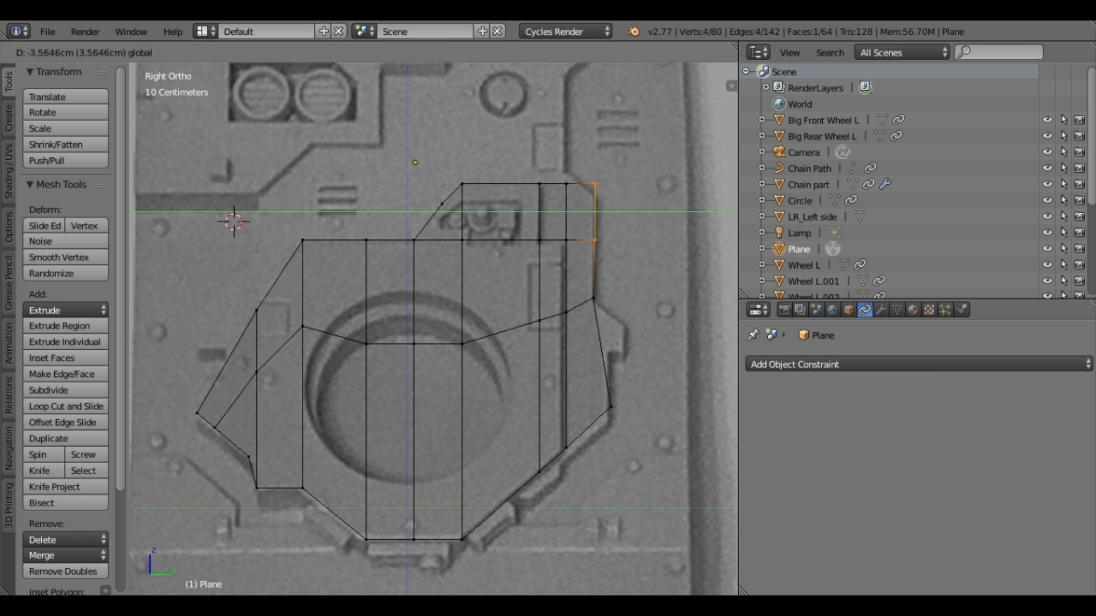
{"action": "key", "text": "ctrl+r"}
{"action": "double_click", "coordinate": [414, 449]}
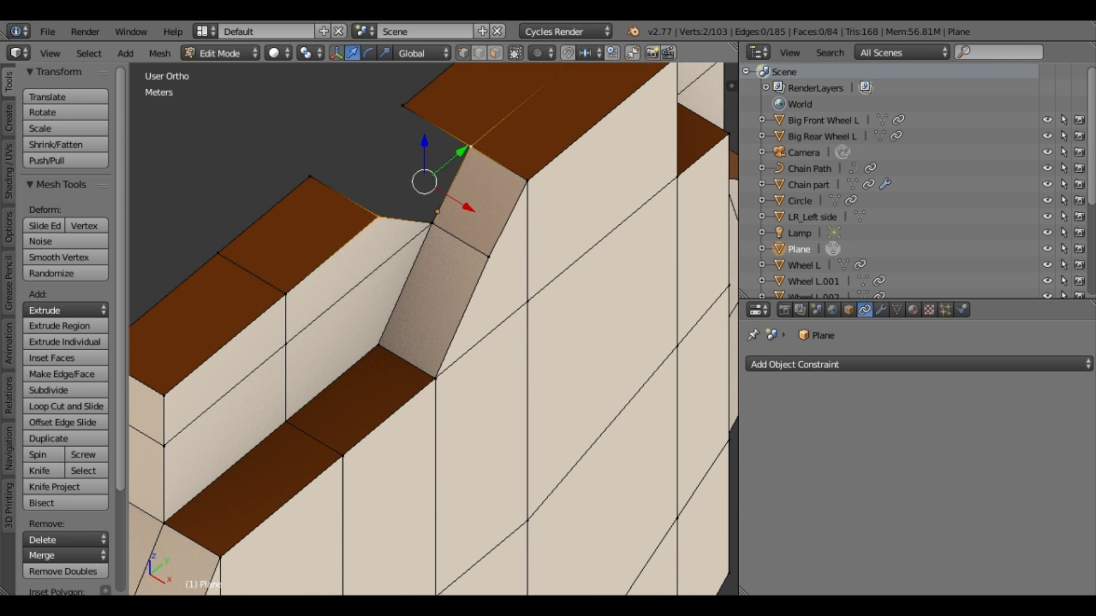
- In side reference view, select the plate's top-left corner vertex and reposition it to the reference outline
{"action": "key", "text": "KP_3"}
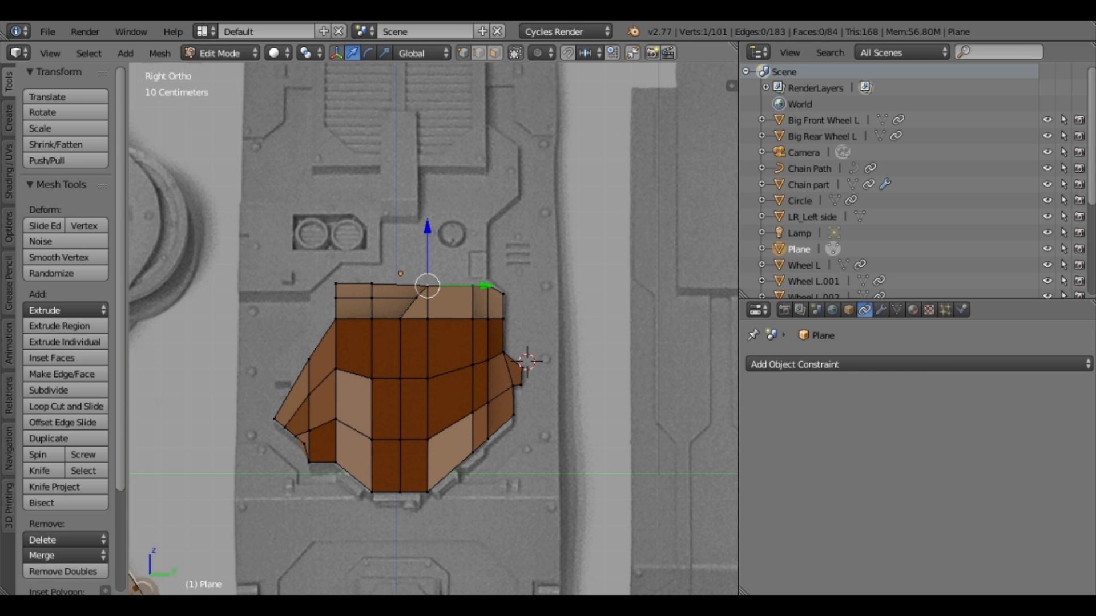
{"action": "key", "text": "a"}
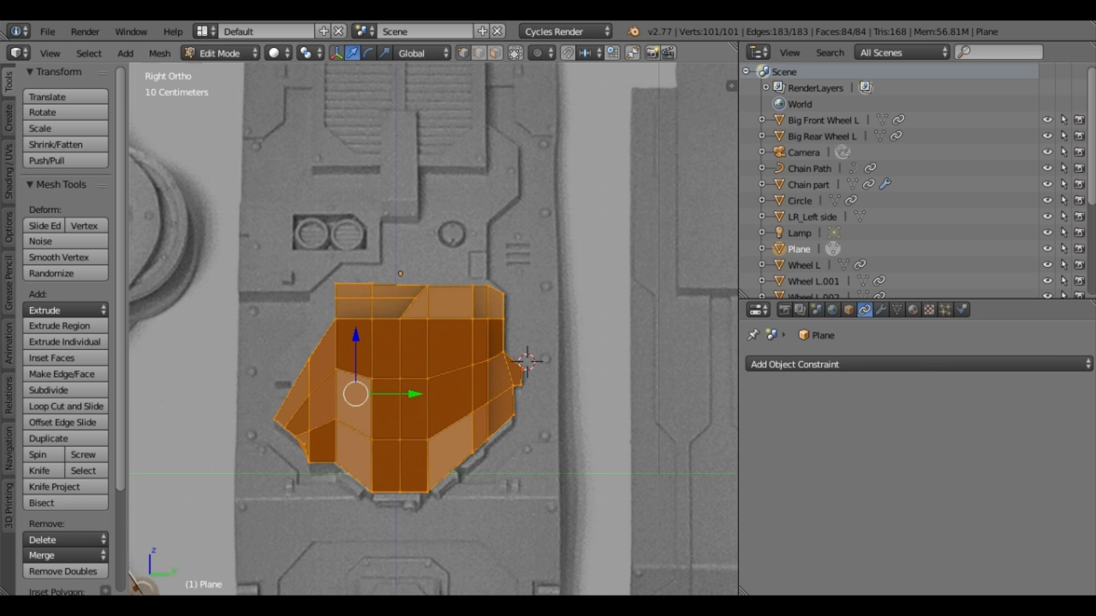
{"action": "left_click", "coordinate": [335, 284]}
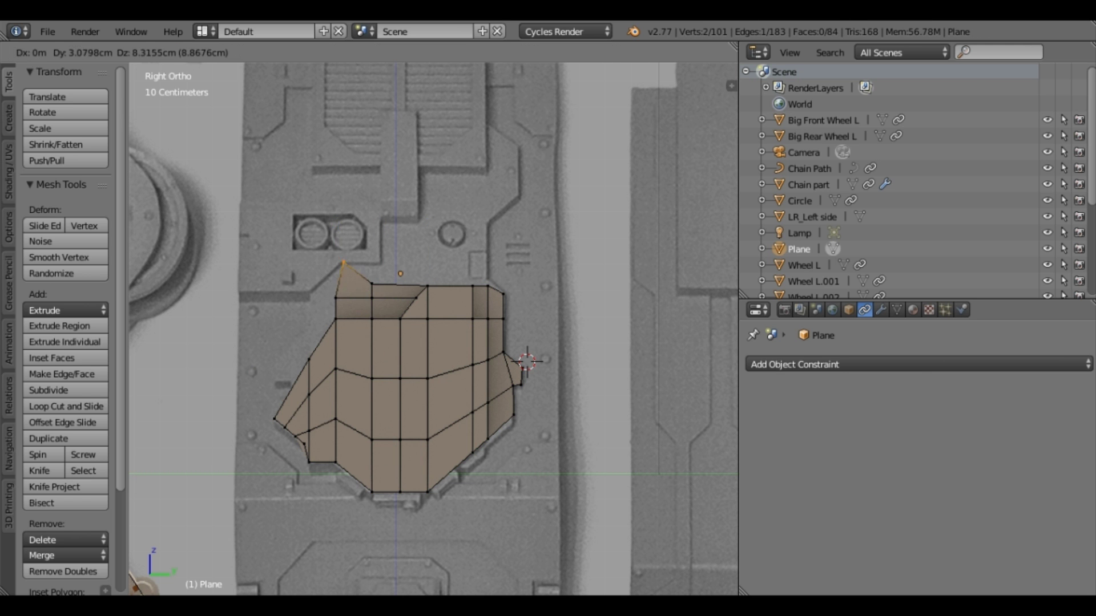
{"action": "scroll", "coordinate": [433, 329], "scroll_direction": "up", "scroll_amount": 3}
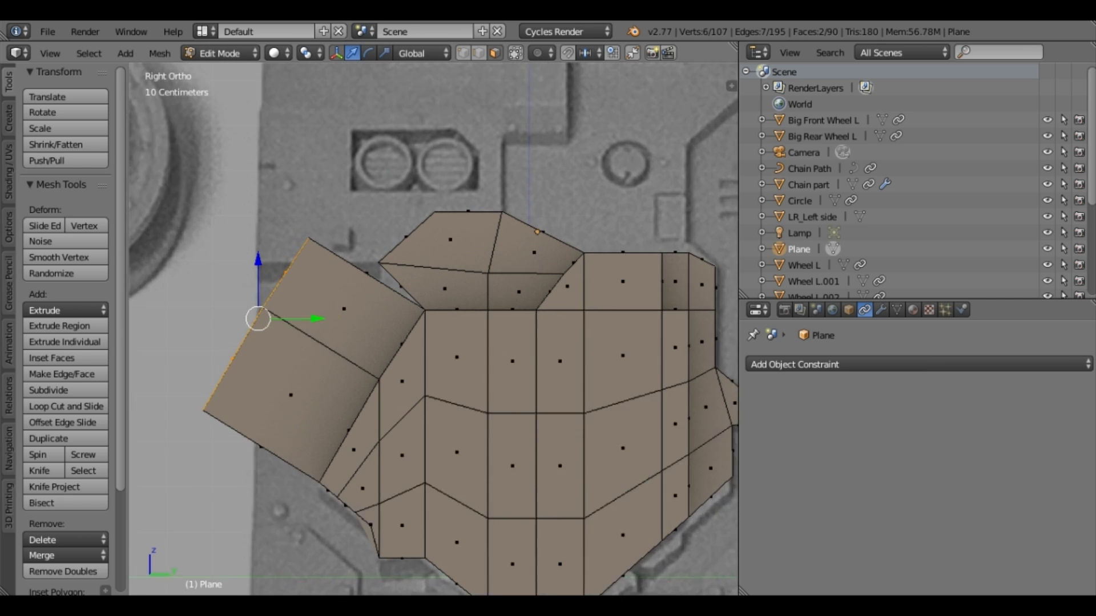
{"action": "scroll", "coordinate": [258, 318], "scroll_direction": "up", "scroll_amount": 1}
{"action": "left_click", "coordinate": [255, 426]}
{"action": "key", "text": "a"}
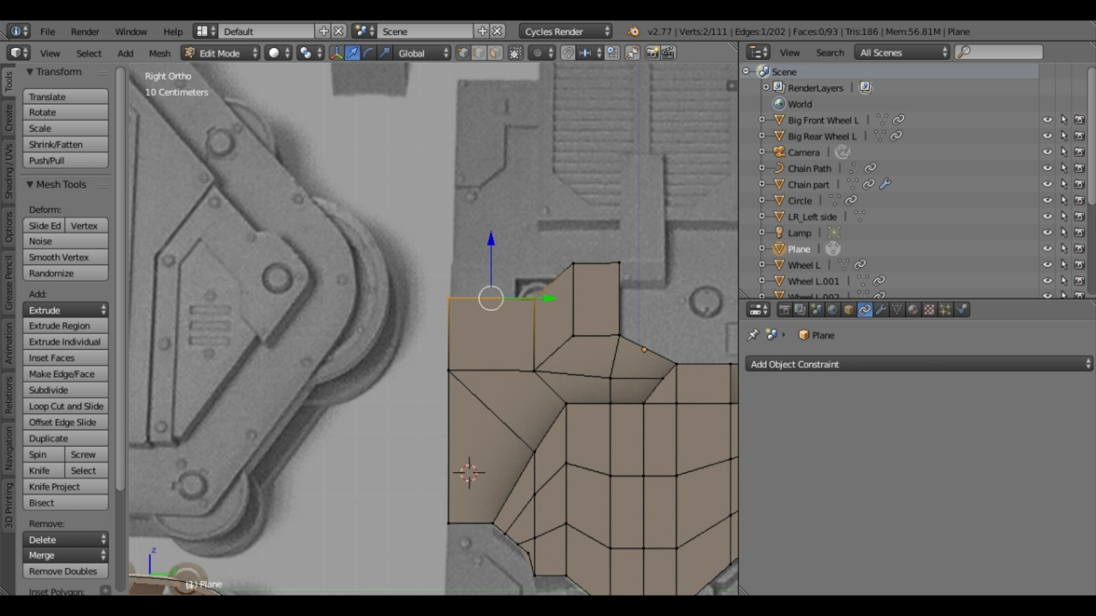
- Extrude the selected hull edge straight up along Z and rescale the new face
{"action": "key", "text": "e"}
{"action": "key", "text": "z"}
{"action": "key", "text": "Return"}
{"action": "key", "text": "s"}
{"action": "key", "text": "Escape"}
{"action": "scroll", "coordinate": [588, 343], "scroll_direction": "down", "scroll_amount": 1}
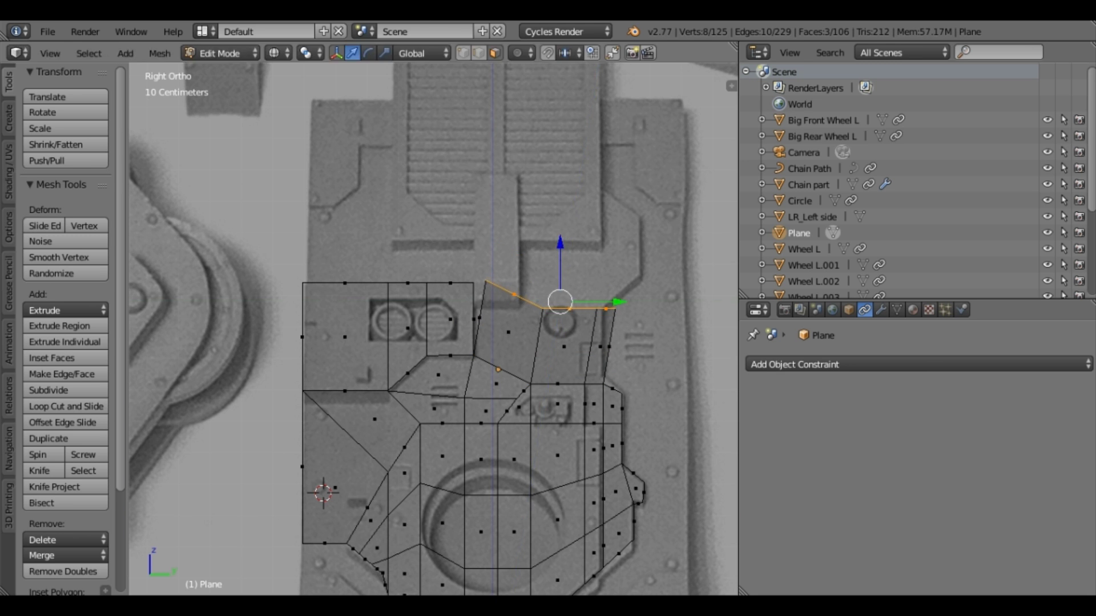
- Delete the unwanted top faces and move a vertex onto the side reference outline
{"action": "middle_click_drag", "start_coordinate": [434, 319], "coordinate": [474, 291]}
{"action": "key", "text": "x"}
{"action": "left_click", "coordinate": [471, 291]}
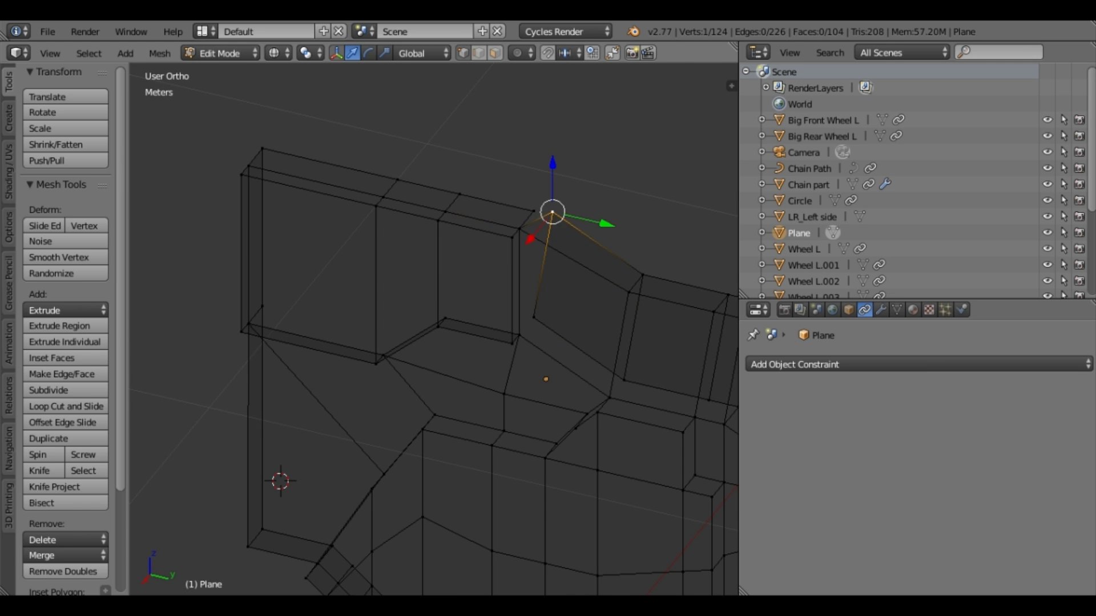
{"action": "key", "text": "KP_3"}
{"action": "key", "text": "g"}
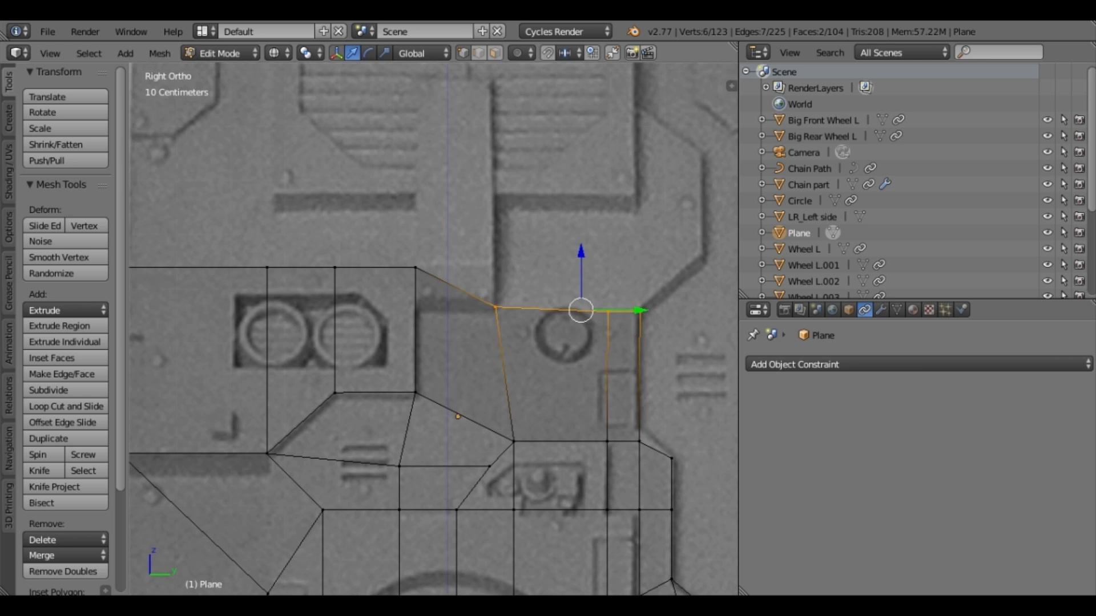
- Extrude two more columns of faces upward and align the right-hand edge to the reference
{"action": "key", "text": "e"}
{"action": "key", "text": "Return"}
{"action": "key", "text": "e"}
{"action": "key", "text": "Return"}
{"action": "middle_click_drag", "start_coordinate": [691, 320], "coordinate": [533, 356], "text": "shift"}
{"action": "left_click", "coordinate": [533, 356]}
{"action": "scroll", "coordinate": [498, 308], "scroll_direction": "down", "scroll_amount": 3}
{"action": "key", "text": "Return"}
- Raise the top row of faces vertically toward the rear grille deck
{"action": "key", "text": "g"}
{"action": "key", "text": "Return"}
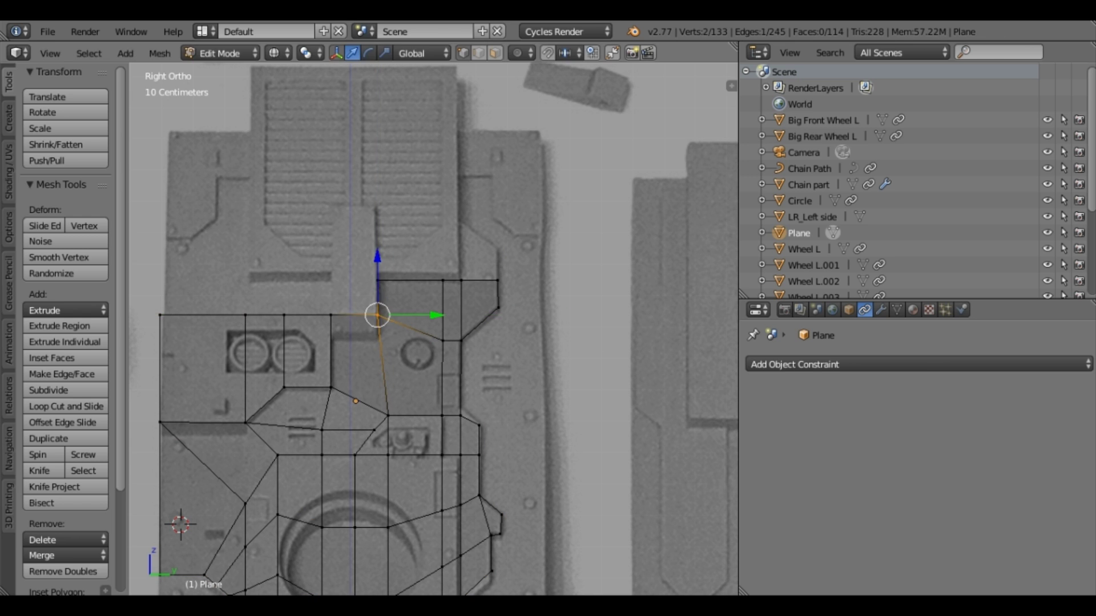
{"action": "key", "text": "g"}
{"action": "key", "text": "Return"}
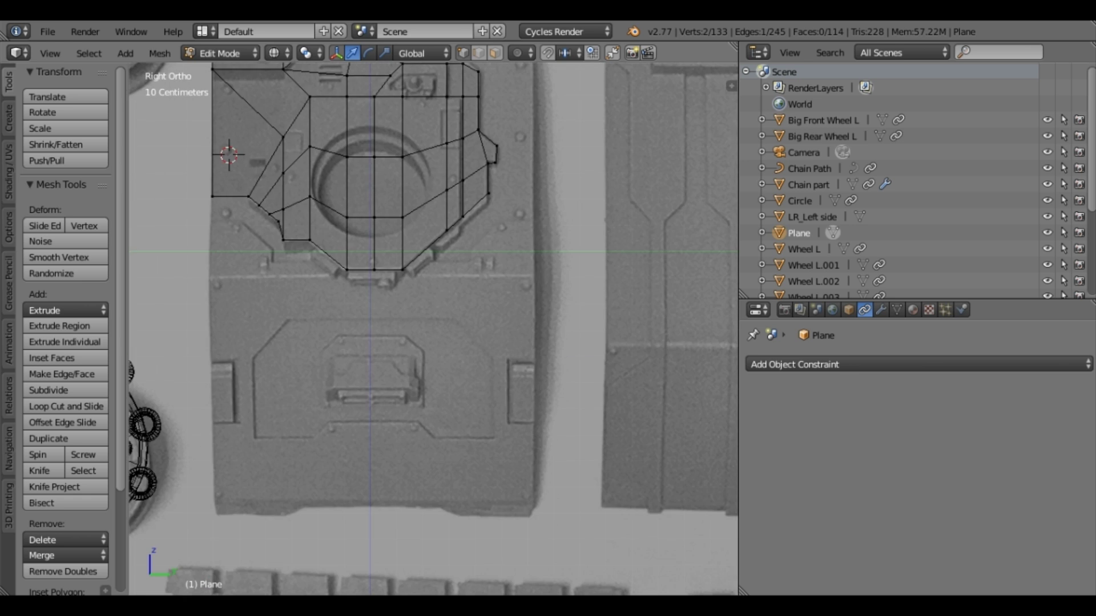
- Add a cube at the rear grille deck position and scale it down
{"action": "middle_click_drag", "start_coordinate": [355, 162], "coordinate": [378, 231], "text": "shift"}
{"action": "left_click", "coordinate": [378, 231]}
{"action": "key", "text": "shift+a"}
{"action": "left_click", "coordinate": [320, 240]}
{"action": "key", "text": "s"}
{"action": "left_click", "coordinate": [342, 285]}
{"action": "middle_click_drag", "start_coordinate": [342, 286], "coordinate": [340, 298]}
- Narrow the new box along X and rescale it in the front view
{"action": "key", "text": "s"}
{"action": "key", "text": "x"}
{"action": "left_click", "coordinate": [372, 261]}
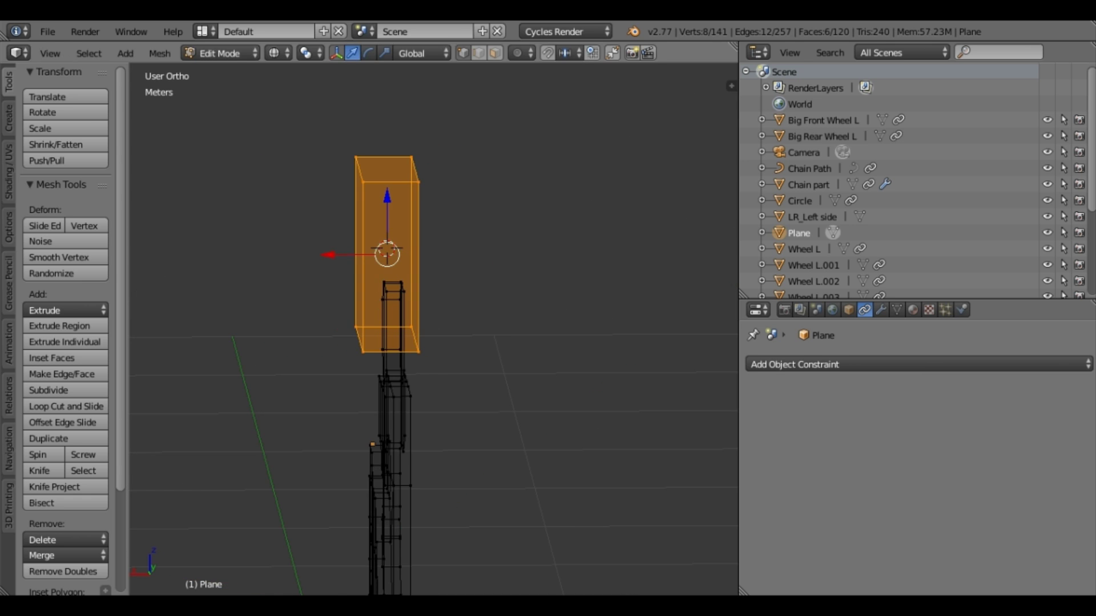
{"action": "middle_click_drag", "start_coordinate": [373, 262], "coordinate": [383, 246]}
{"action": "key", "text": "KP_3"}
{"action": "key", "text": "KP_1"}
{"action": "key", "text": "s"}
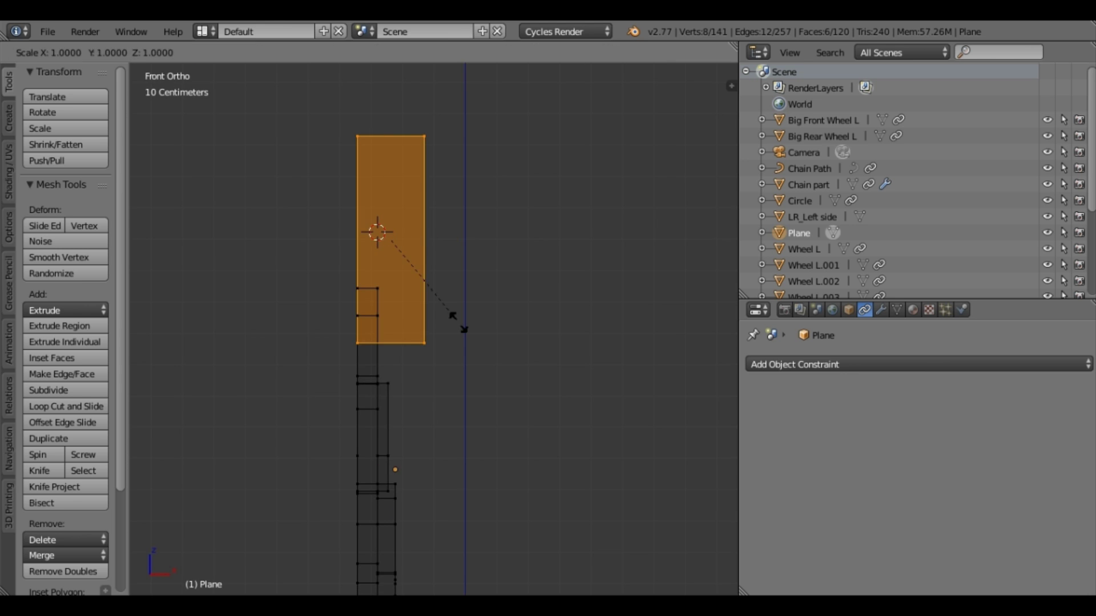
{"action": "key", "text": "Return"}
- Squash the box along Y into a thin divider strip and loop-cut near its top
{"action": "key", "text": "KP_3"}
{"action": "key", "text": "s"}
{"action": "key", "text": "y"}
{"action": "key", "text": "Return"}
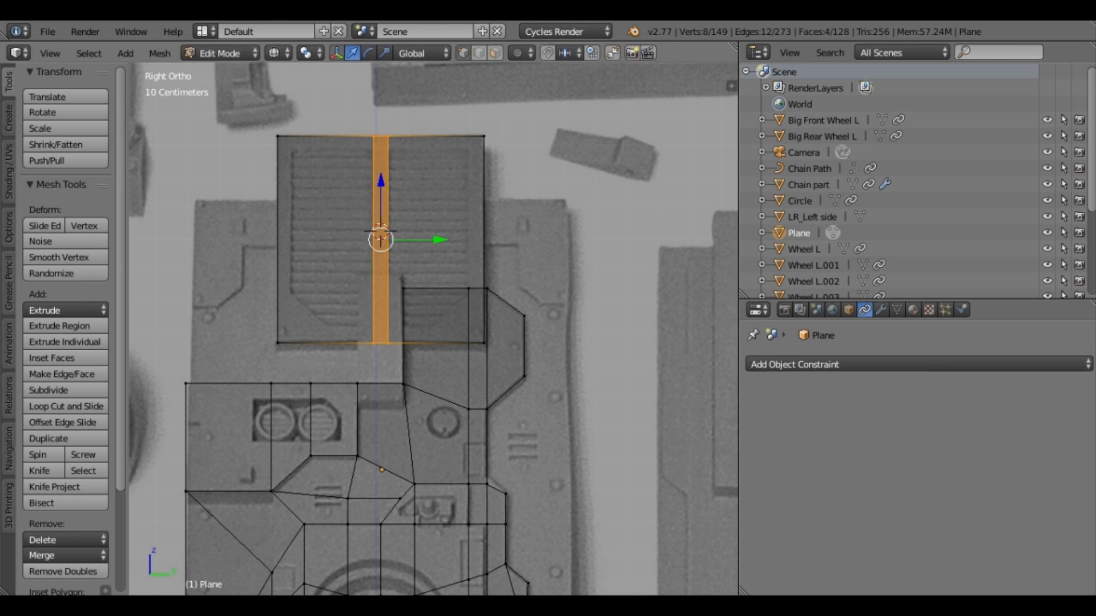
{"action": "key", "text": "ctrl+r"}
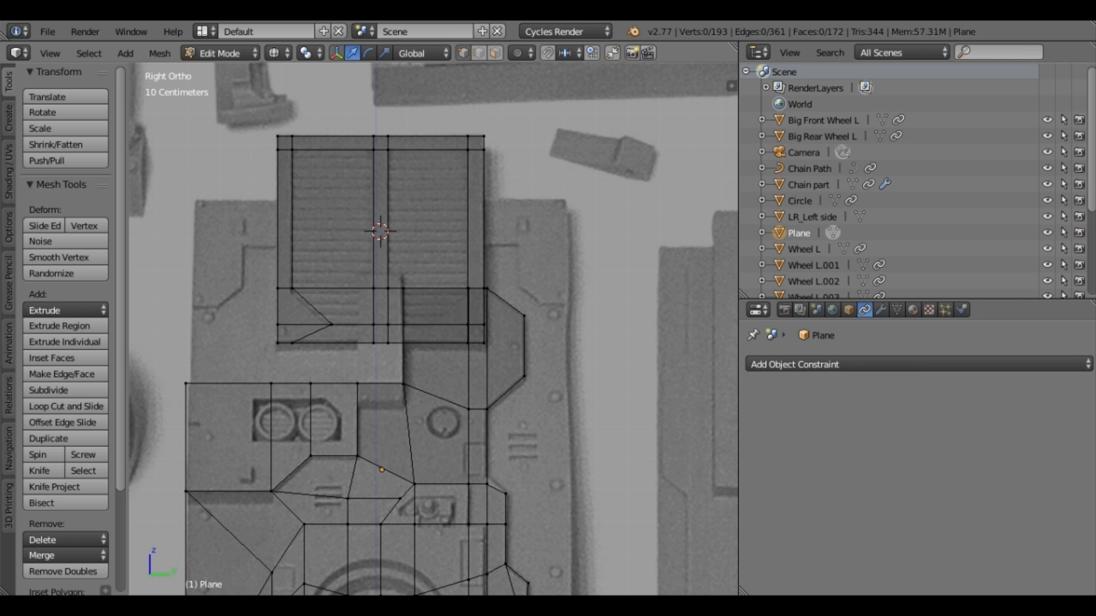
{"action": "key", "text": "Return"}
- Switch to wireframe and size the slat plane along Y in the side view
{"action": "middle_click_drag", "start_coordinate": [434, 319], "coordinate": [353, 325]}
{"action": "key", "text": "KP_3"}
{"action": "scroll", "coordinate": [434, 329], "scroll_direction": "up", "scroll_amount": 2}
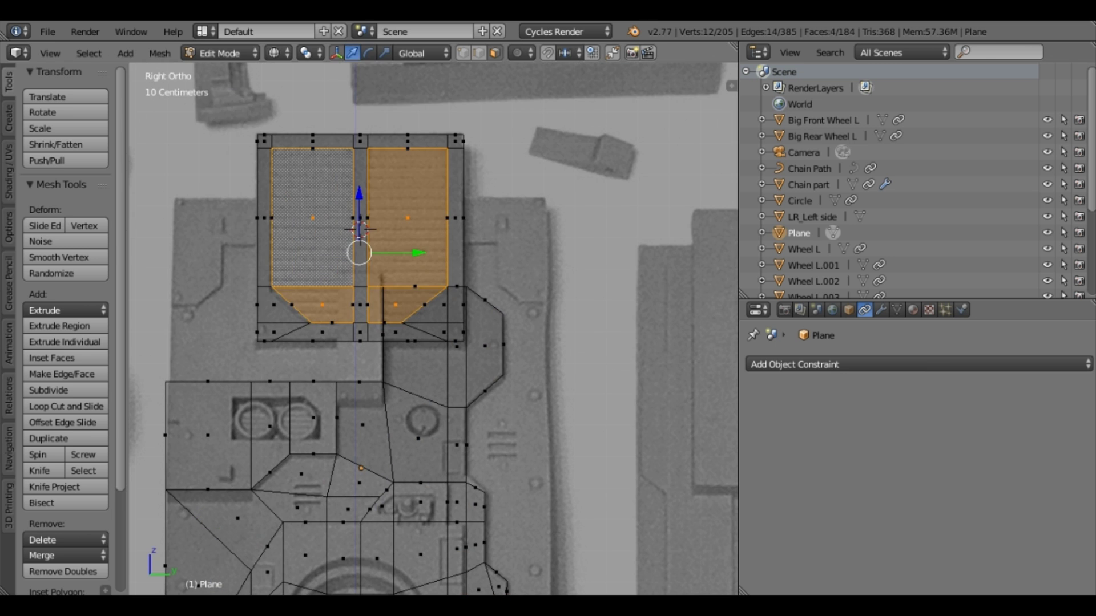
{"action": "key", "text": "z"}
{"action": "key", "text": "a"}
{"action": "left_click", "coordinate": [381, 249]}
{"action": "middle_click_drag", "start_coordinate": [381, 250], "coordinate": [411, 246]}
{"action": "key", "text": "s"}
{"action": "key", "text": "y"}
{"action": "key", "text": "Return"}
- Scale the slat along X in the front view and tilt it to an angle
{"action": "key", "text": "KP_1"}
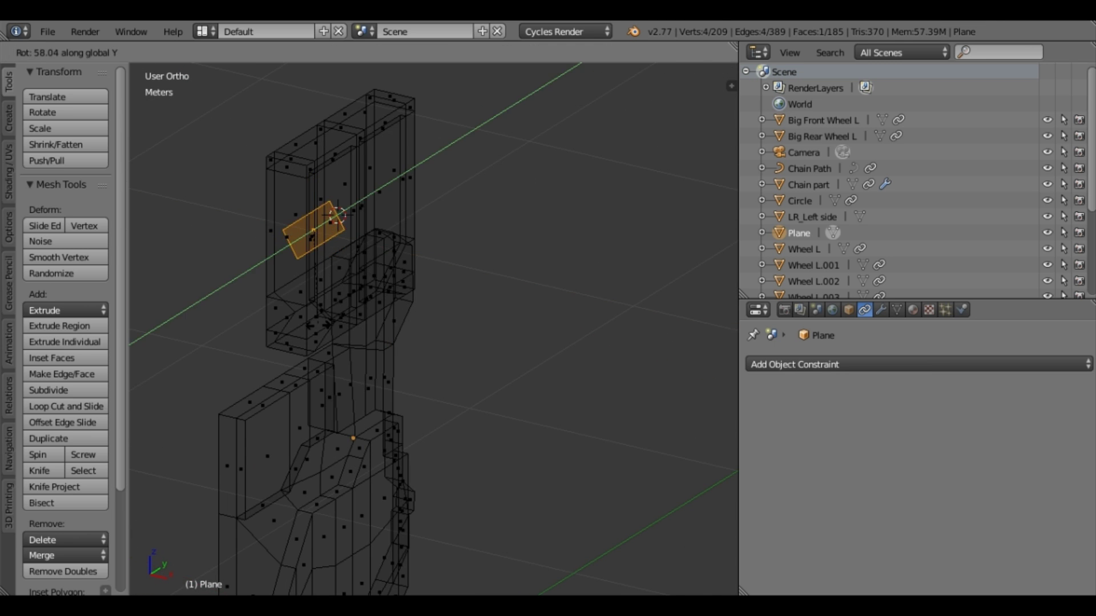
{"action": "scroll", "coordinate": [433, 329], "scroll_direction": "up", "scroll_amount": 4}
{"action": "key", "text": "x"}
{"action": "key", "text": "r"}
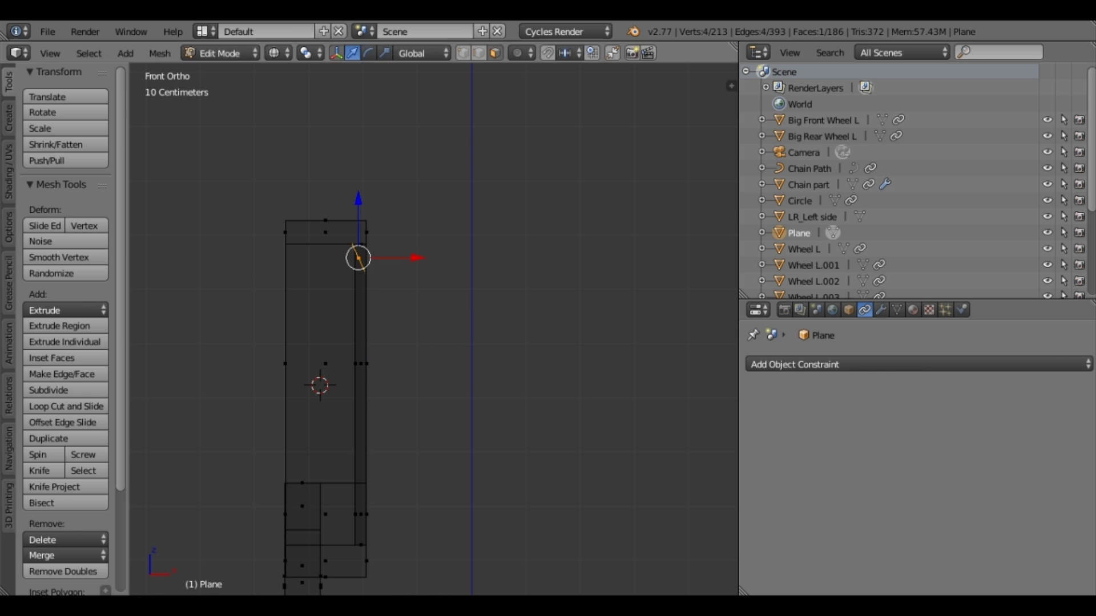
{"action": "scroll", "coordinate": [434, 330], "scroll_direction": "up", "scroll_amount": 4}
- Duplicate the angled slat repeatedly to fill the left grille panel
{"action": "key", "text": "shift+d"}
{"action": "key", "text": "Return"}
{"action": "key", "text": "shift+d"}
{"action": "key", "text": "Return"}
{"action": "scroll", "coordinate": [415, 309], "scroll_direction": "down", "scroll_amount": 3}
- Nudge the slats down and delete the leftover slat
{"action": "key", "text": "g"}
{"action": "key", "text": "Return"}
{"action": "key", "text": "x"}
{"action": "left_click", "coordinate": [246, 420]}
{"action": "middle_click_drag", "start_coordinate": [246, 421], "coordinate": [349, 343]}
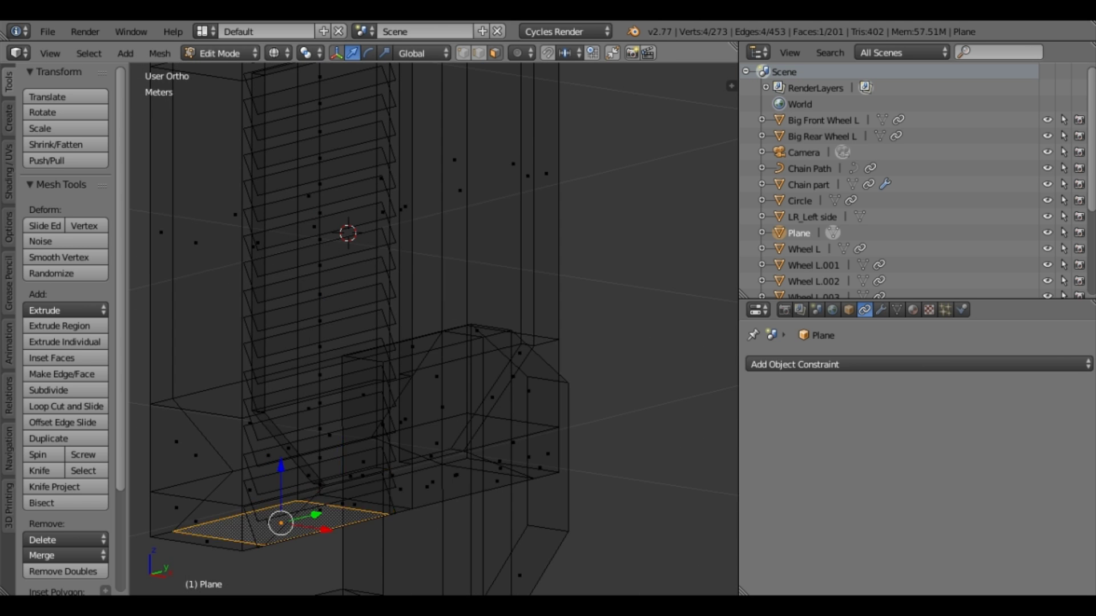
- Delete the extra faces under the grille and return to solid shading
{"action": "key", "text": "x"}
{"action": "key", "text": "Escape"}
{"action": "middle_click_drag", "start_coordinate": [263, 388], "coordinate": [296, 343]}
{"action": "scroll", "coordinate": [297, 343], "scroll_direction": "up", "scroll_amount": 2}
{"action": "right_click", "coordinate": [171, 388], "text": "shift"}
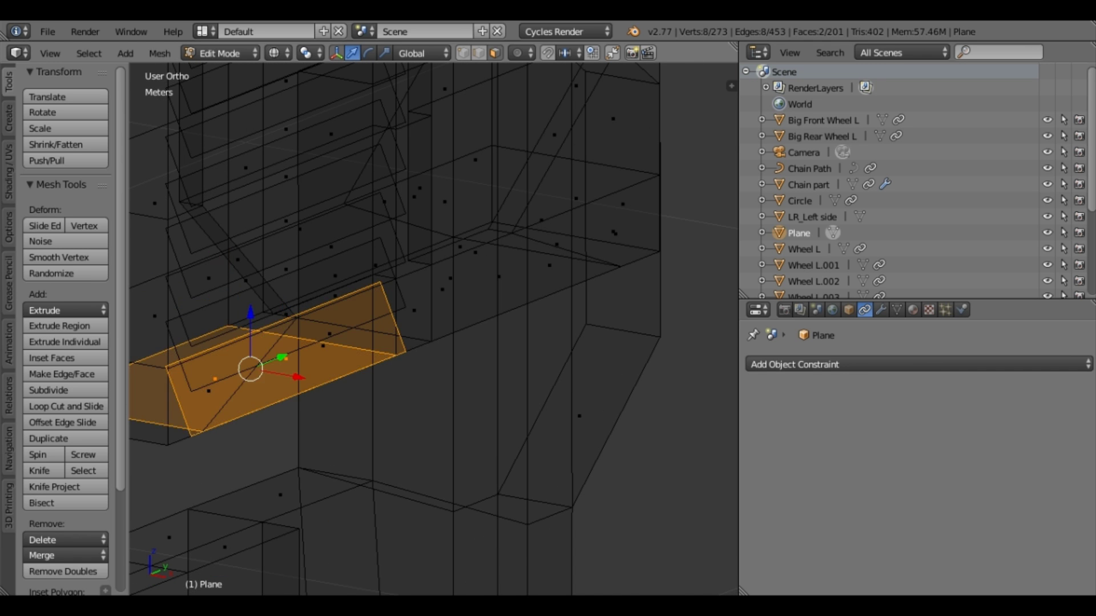
{"action": "key", "text": "x"}
{"action": "left_click", "coordinate": [269, 332]}
{"action": "key", "text": "z"}
- Select the linked slat strip and duplicate it into the right-hand grille panel
{"action": "right_click", "coordinate": [331, 257]}
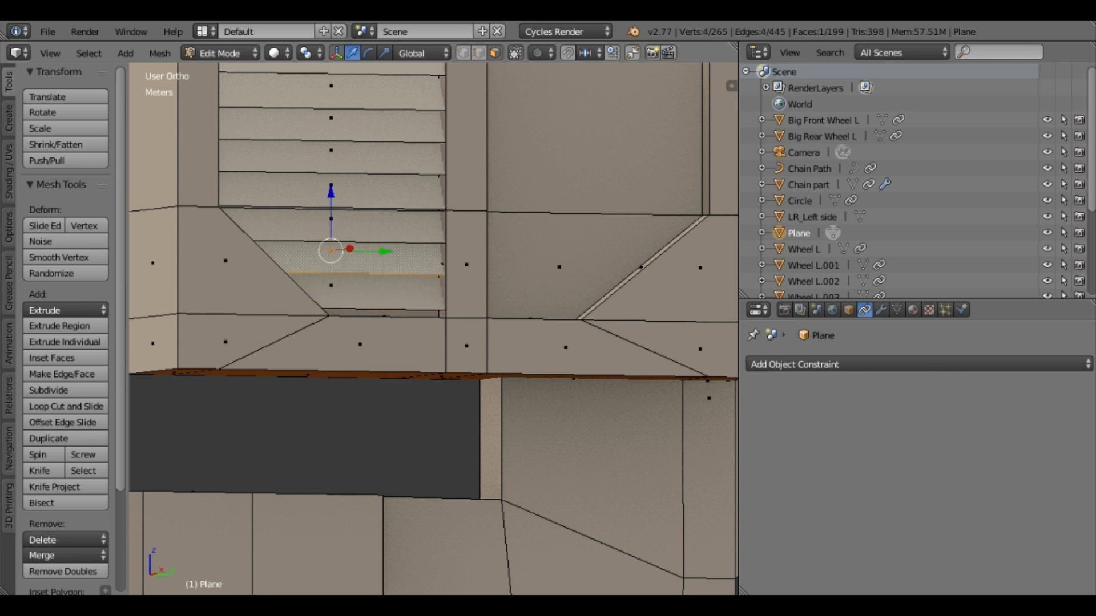
{"action": "key", "text": "ctrl+l"}
{"action": "key", "text": "KP_3"}
{"action": "key", "text": "shift+d"}
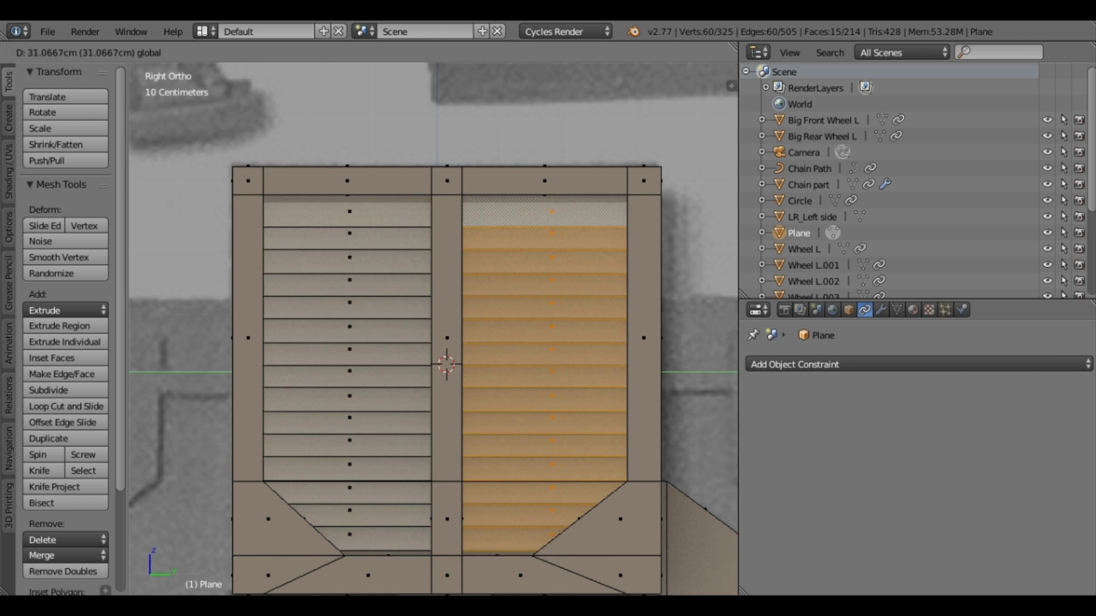
{"action": "key", "text": "Return"}
{"action": "middle_click_drag", "start_coordinate": [435, 332], "coordinate": [400, 285]}
{"action": "key", "text": "KP_3"}
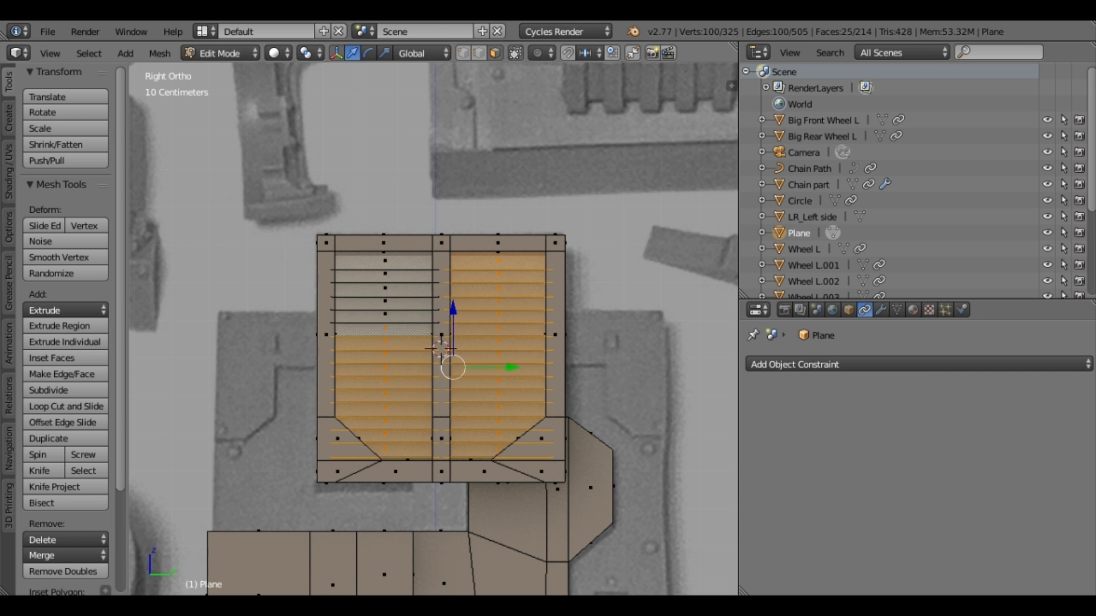
{"action": "middle_click_drag", "start_coordinate": [426, 400], "coordinate": [425, 452]}
- Add a new cube in edit mode, frame it, and scale it down
{"action": "key", "text": "KP_3"}
{"action": "key", "text": "ctrl+Tab"}
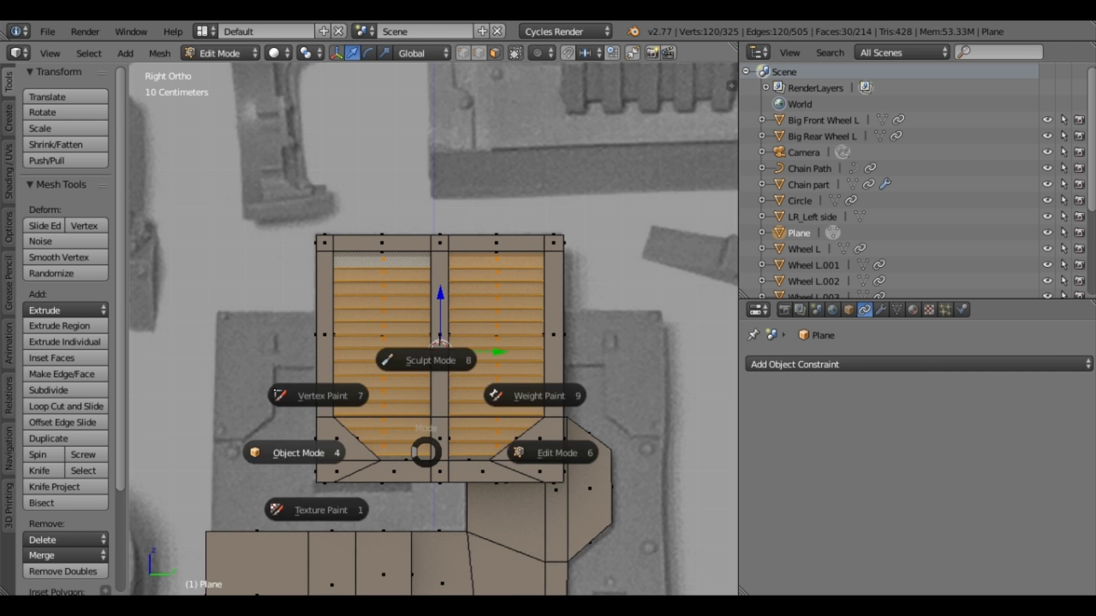
{"action": "key", "text": "4"}
{"action": "key", "text": "Tab"}
{"action": "key", "text": "shift+a"}
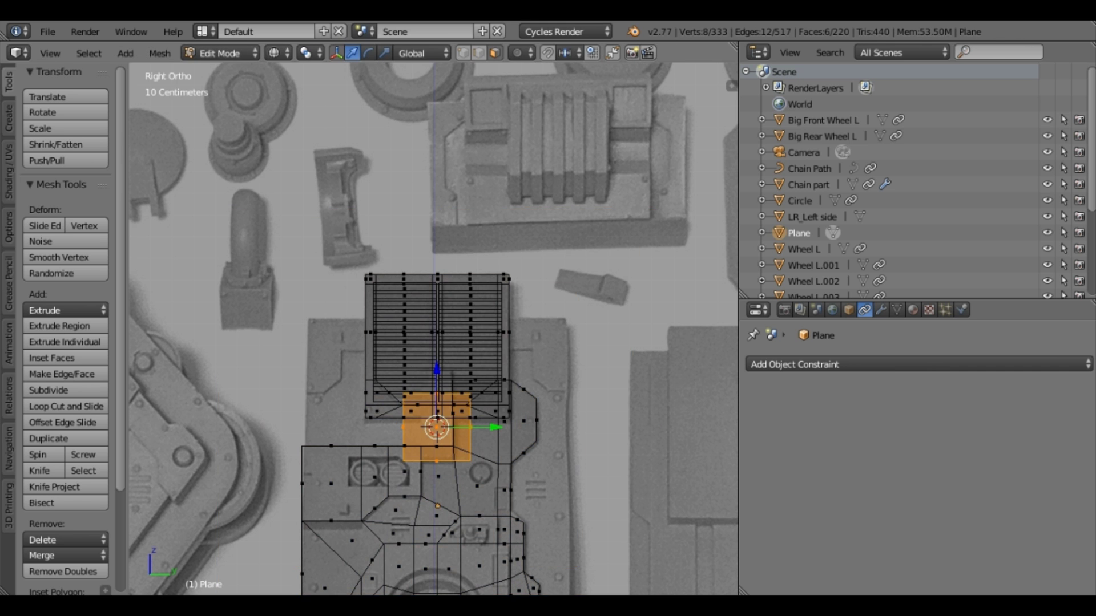
{"action": "key", "text": "KP_Decimal"}
{"action": "key", "text": "s"}
{"action": "key", "text": "Return"}
- Stretch the block vertically and move it down below the grille deck
{"action": "key", "text": "s"}
{"action": "key", "text": "z"}
{"action": "key", "text": "Return"}
{"action": "key", "text": "g"}
{"action": "key", "text": "z"}
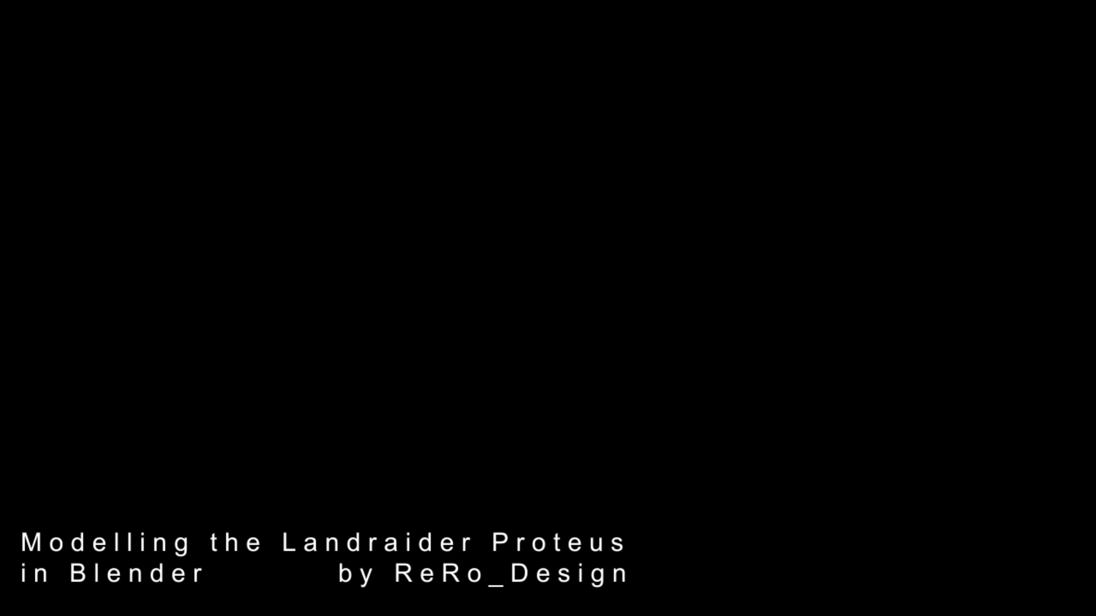